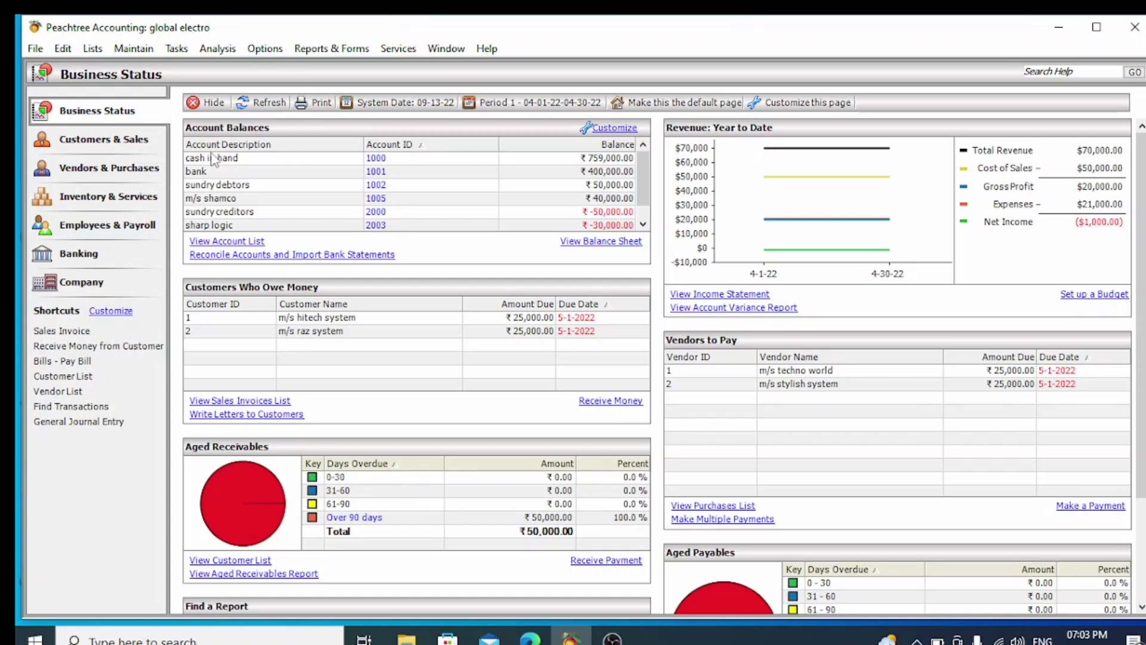
Step: Start a new inventory item from the Inventory & Services tasks
left_click(142, 50)
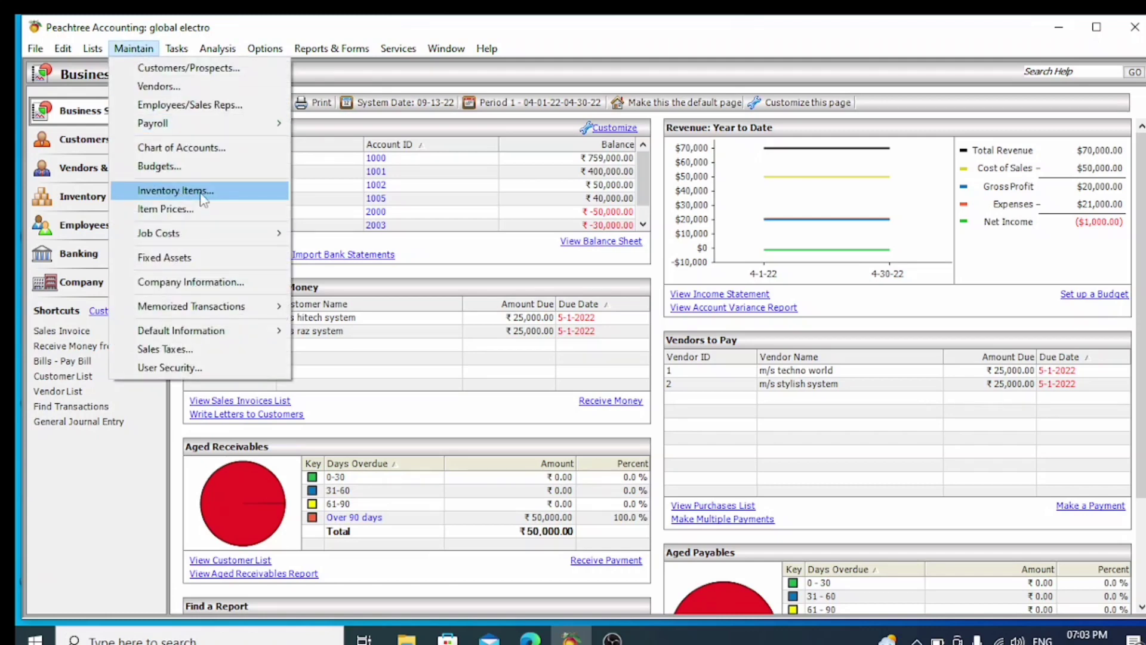
left_click(104, 204)
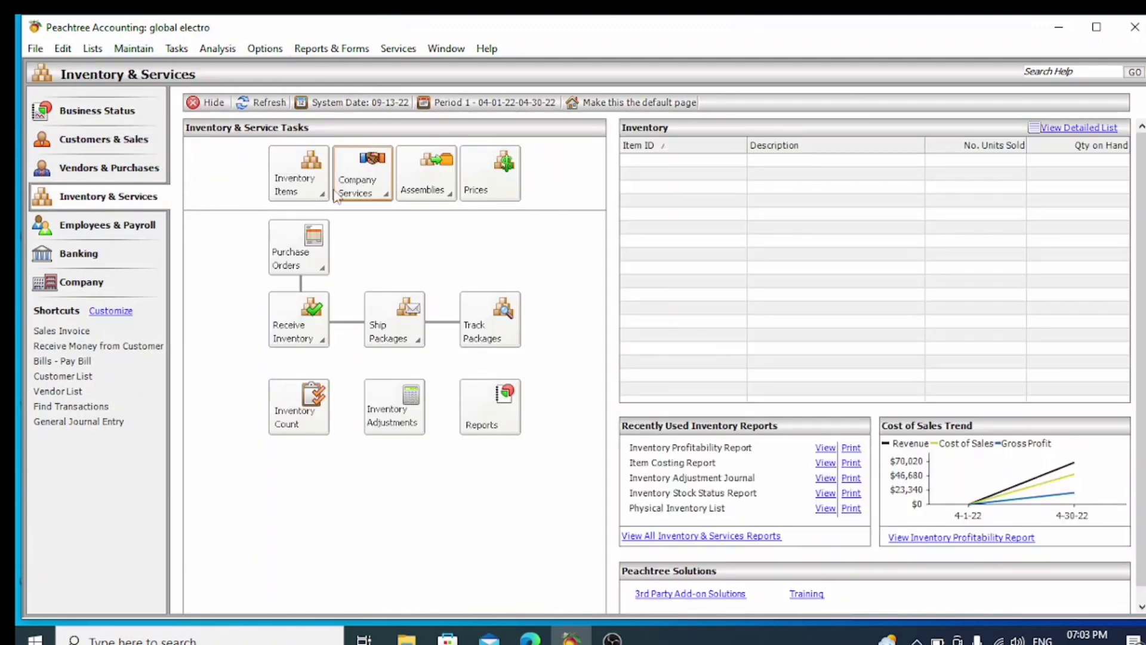
left_click(304, 192)
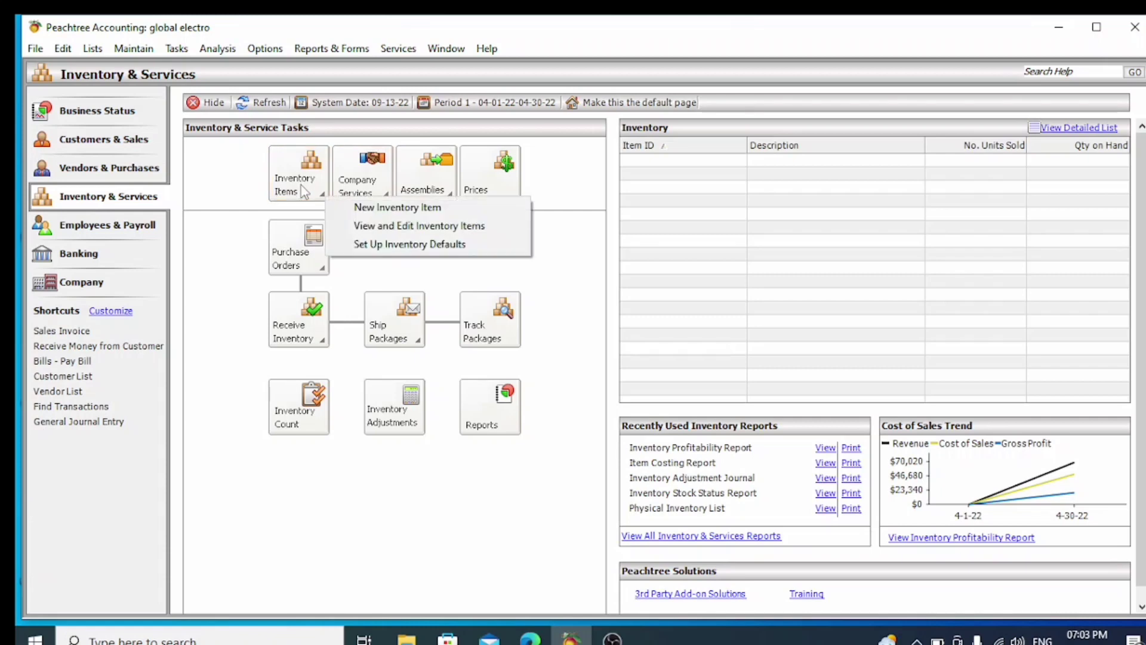
left_click(422, 210)
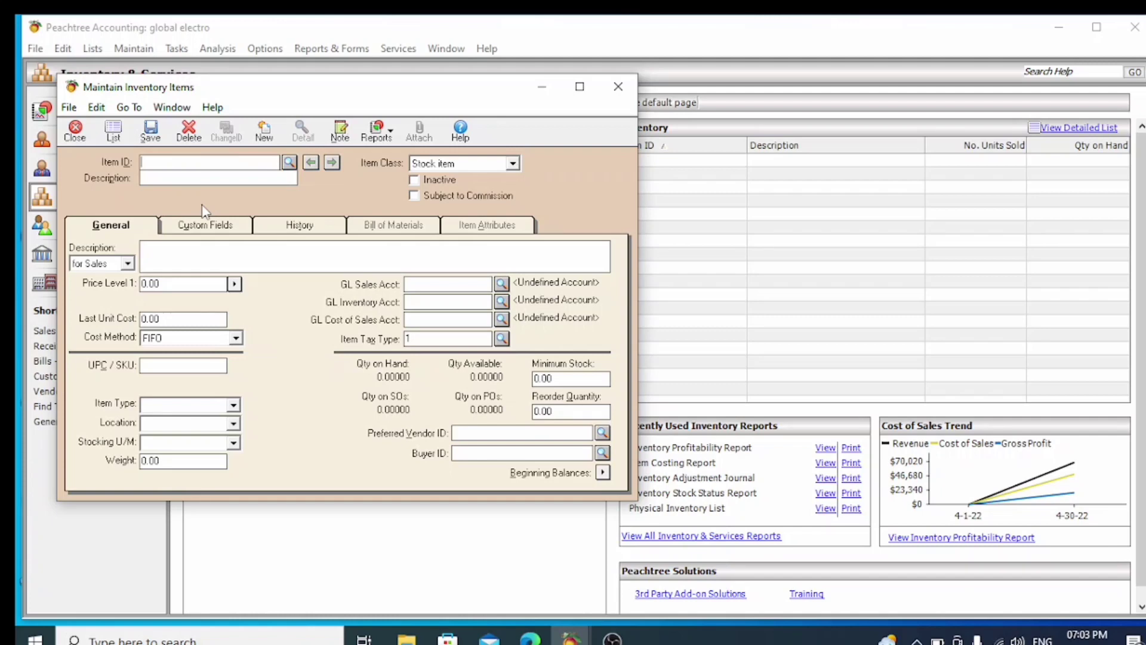
Step: Give the new item ID 1 and the description tv, with Stock item as its class
type("1")
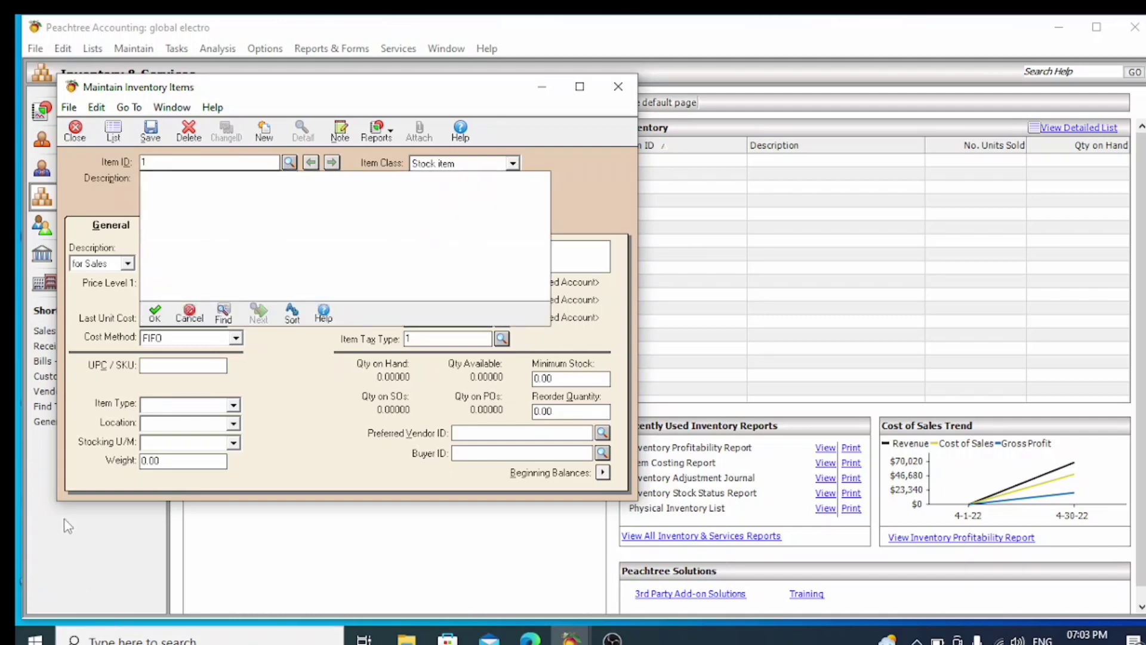
left_click(202, 315)
left_click(156, 177)
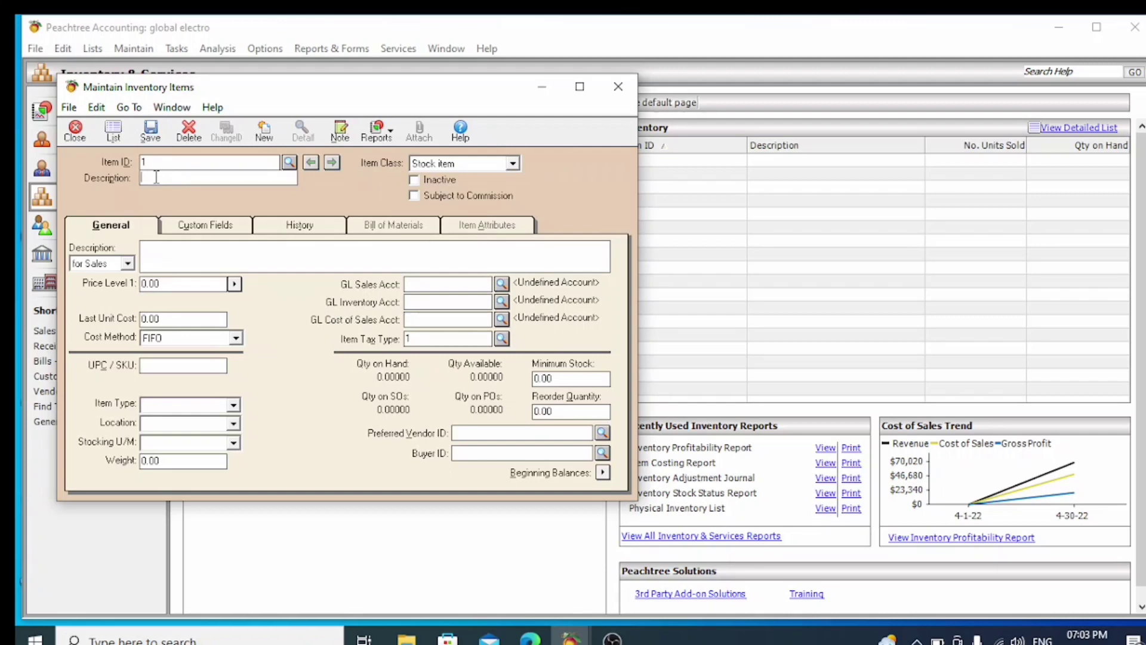
type("tv")
left_click(513, 168)
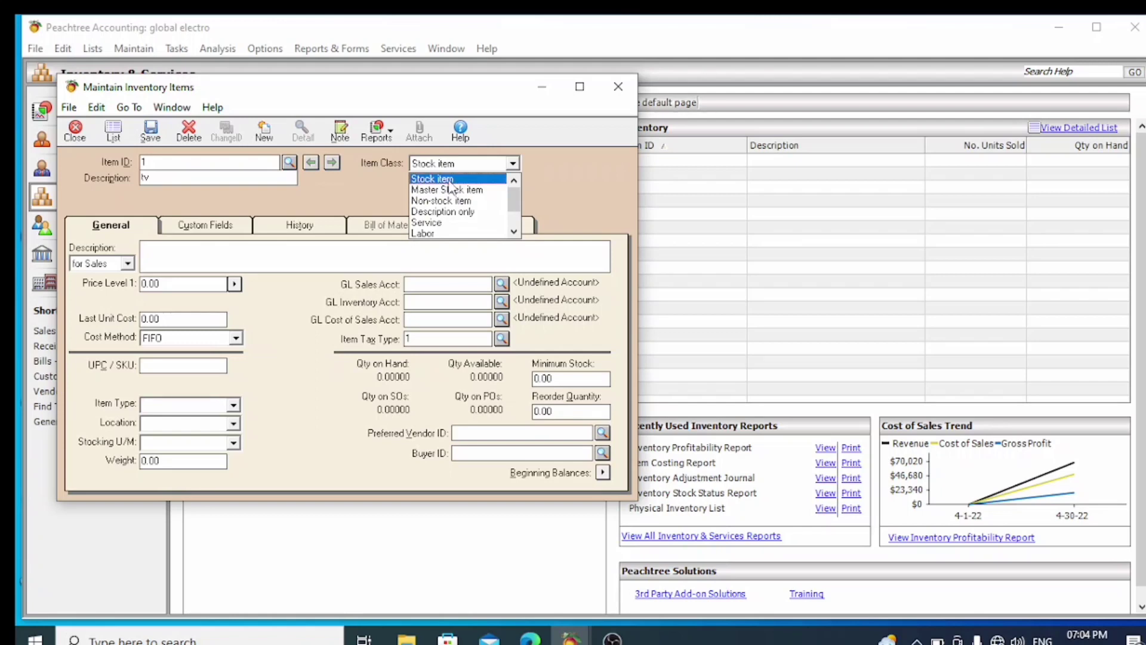
left_click(448, 181)
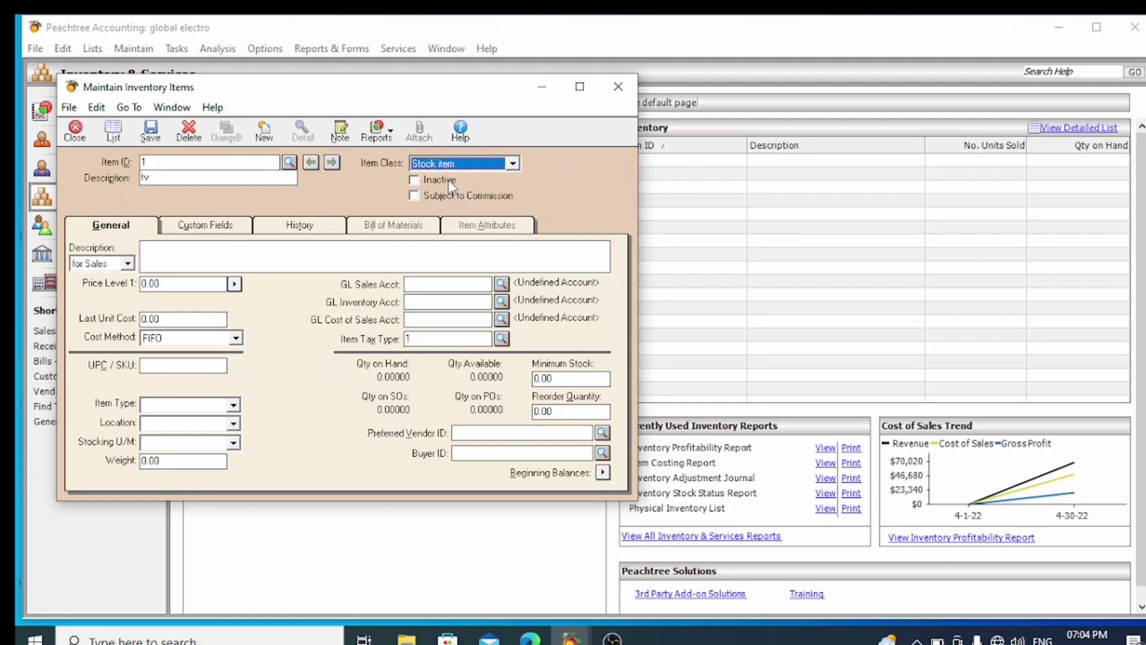
left_click(152, 254)
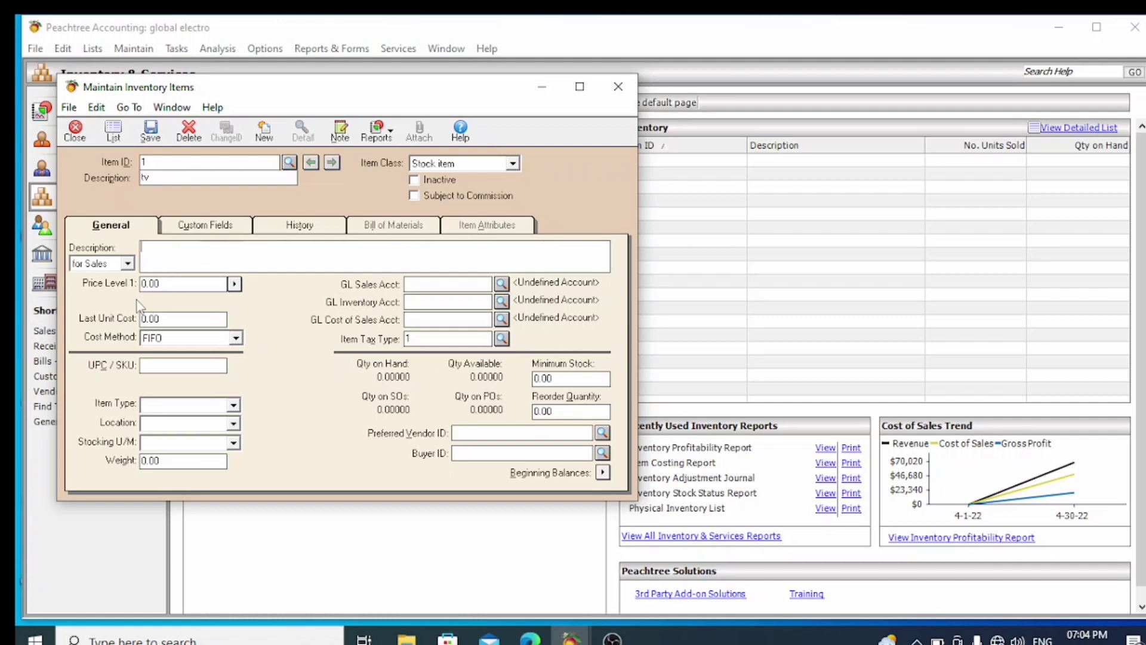
Step: Set the tv item's Price Level 1 to 12,000 and its last unit cost to 10,000
left_click(170, 285)
key("BackSpace")
key("BackSpace")
key("BackSpace")
key("BackSpace")
type("12000")
left_click(170, 320)
left_click_drag(170, 320, 120, 320)
type("10000")
Step: Fill in the item type as televisi, the location as shop and the stocking unit of measure as nos
left_click(160, 411)
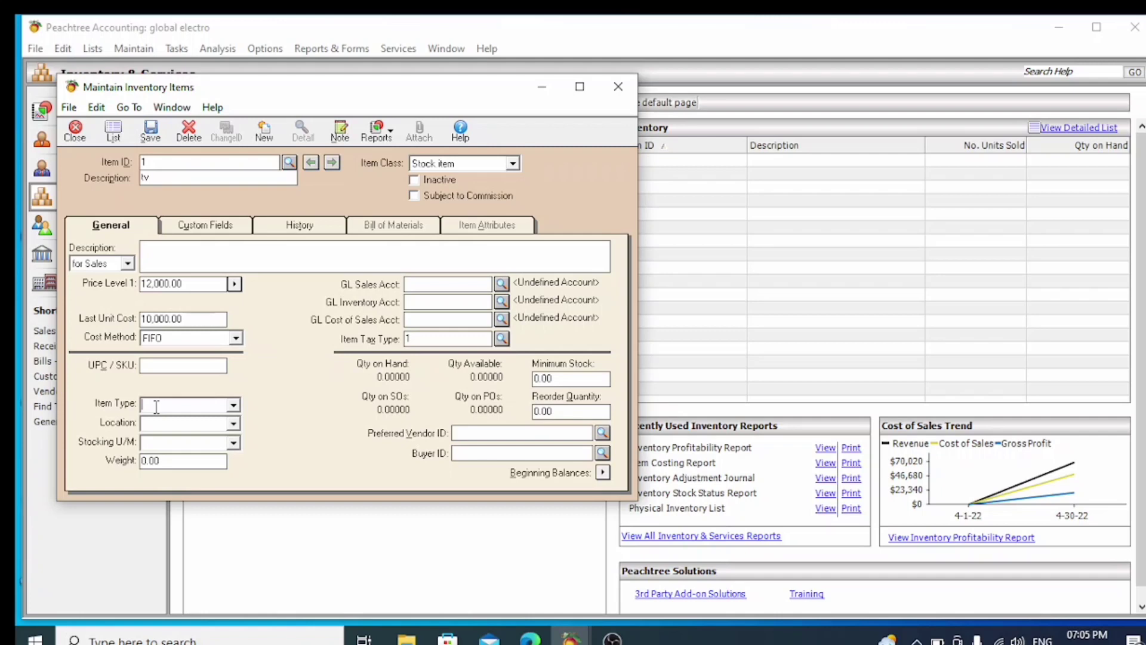
type("te")
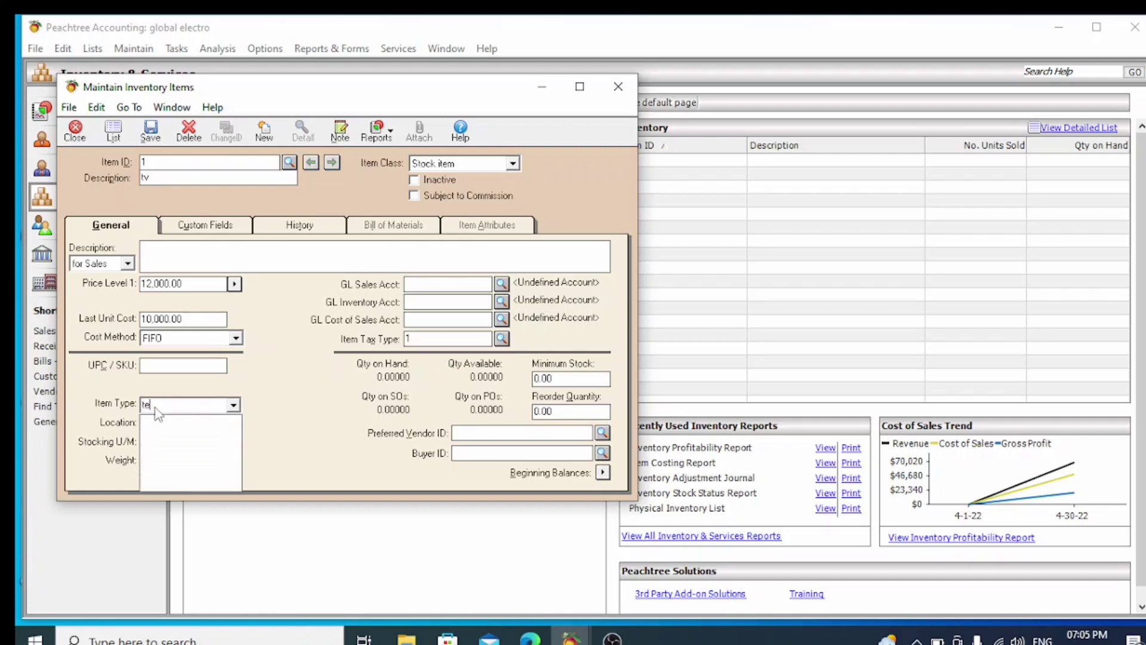
type("levisi")
left_click(316, 425)
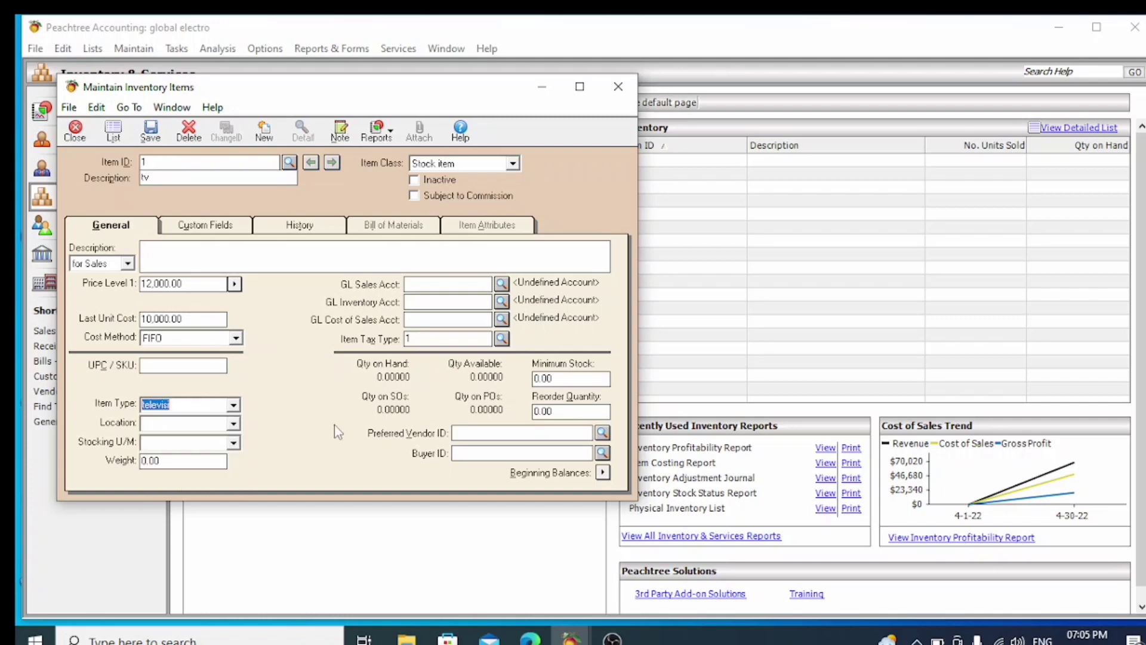
left_click(165, 425)
type("shop")
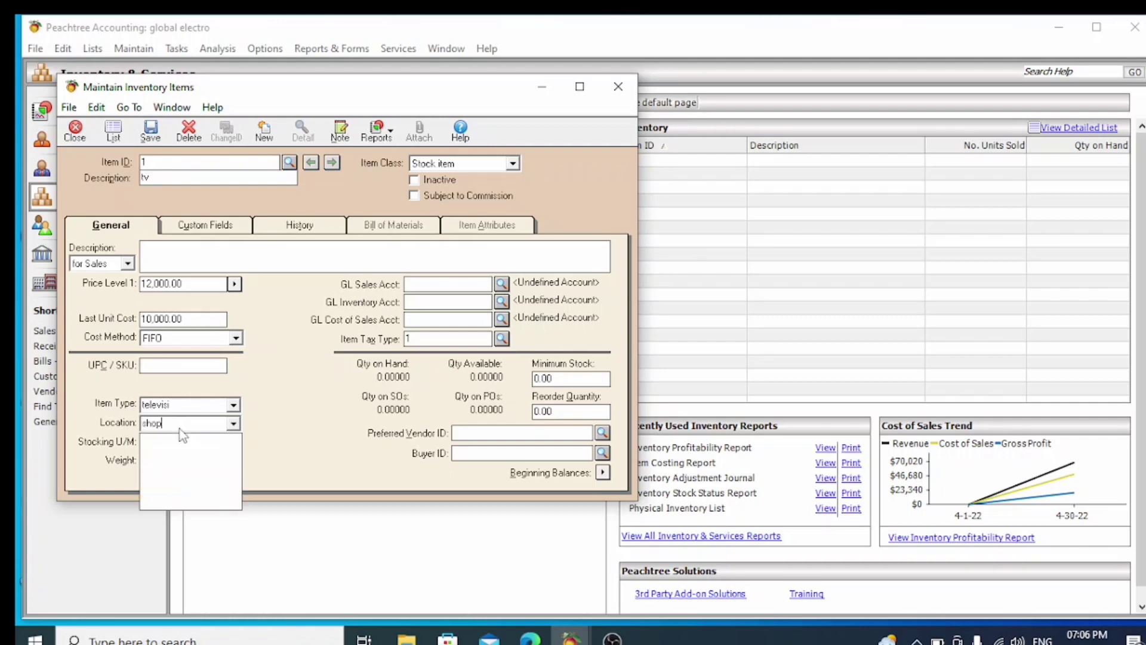
key("Return")
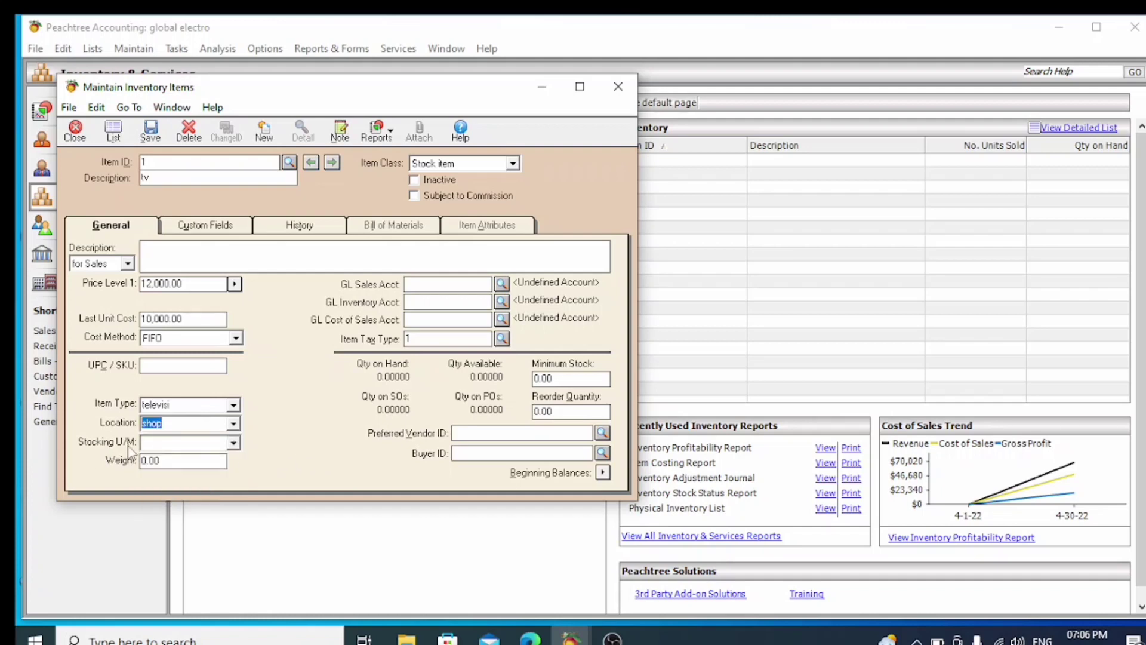
left_click(154, 442)
type("nos")
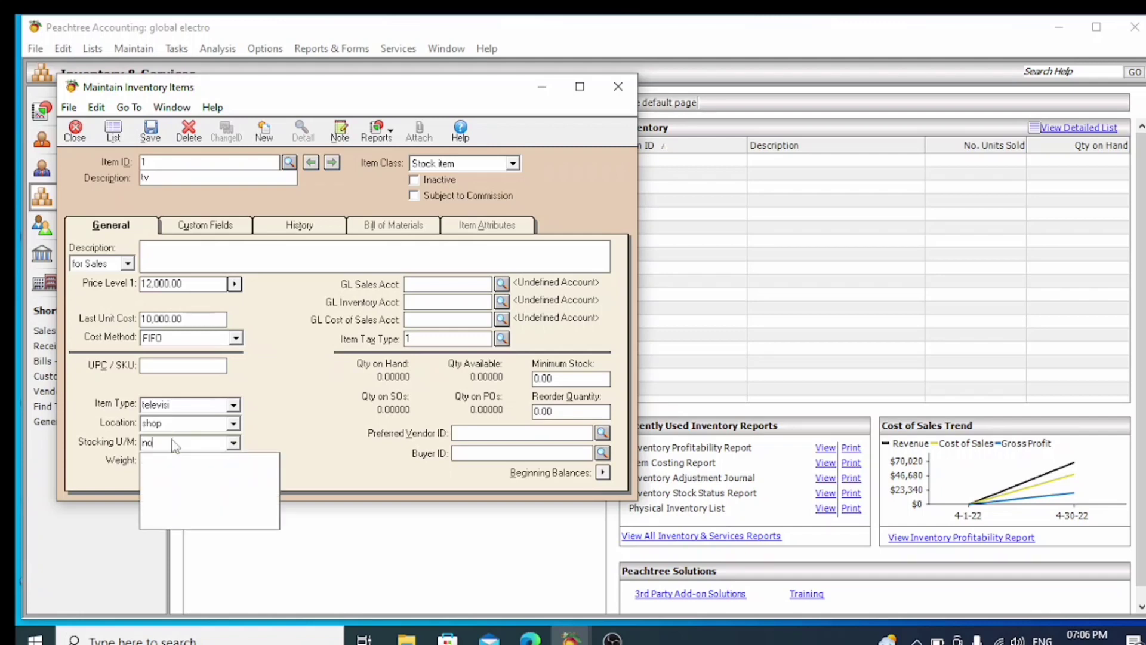
left_click(277, 438)
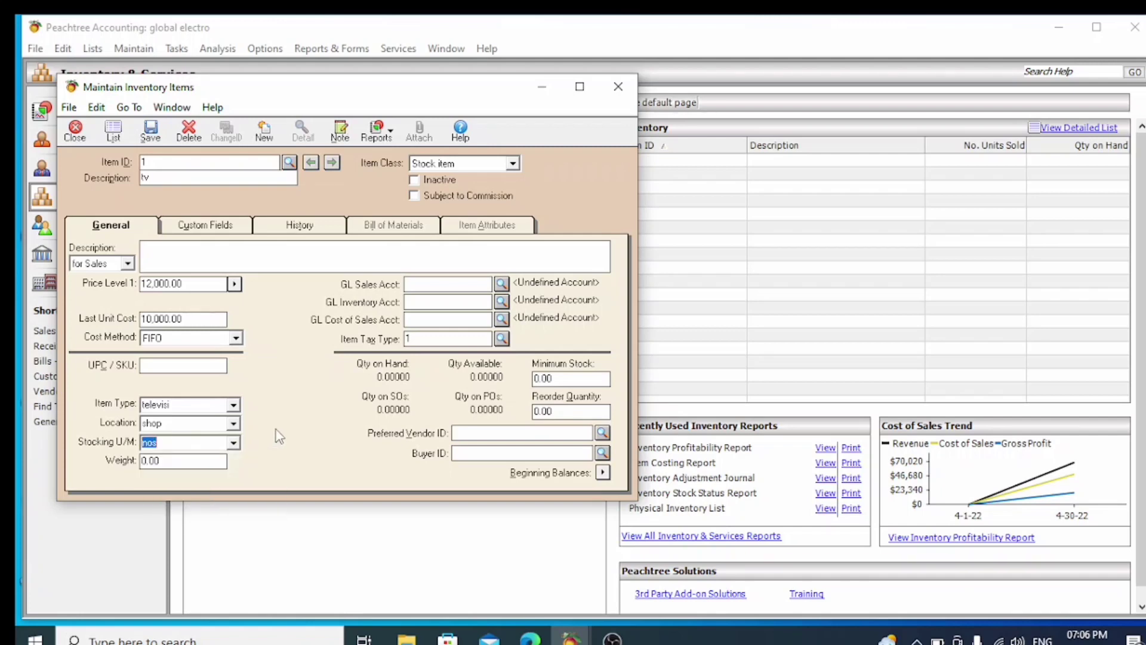
left_click_drag(159, 460, 155, 464)
Step: Assign account 4000 (sale) as the item's GL sales account
left_click(426, 289)
left_click(502, 284)
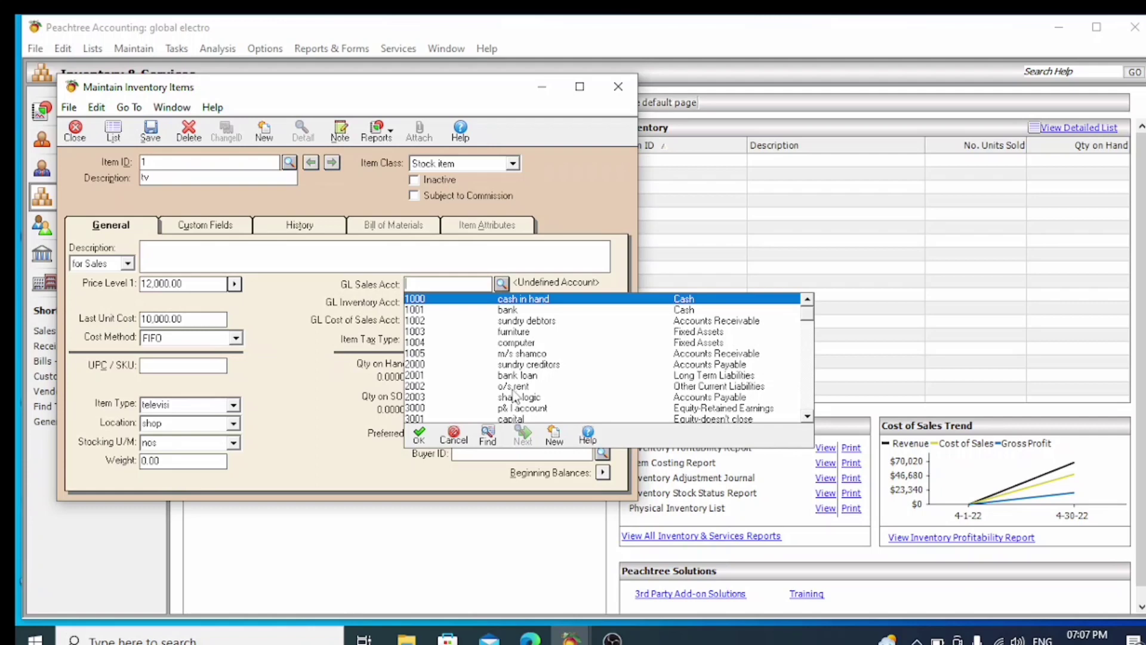
left_click(807, 416)
left_click(807, 416)
left_click(807, 416)
left_click(807, 416)
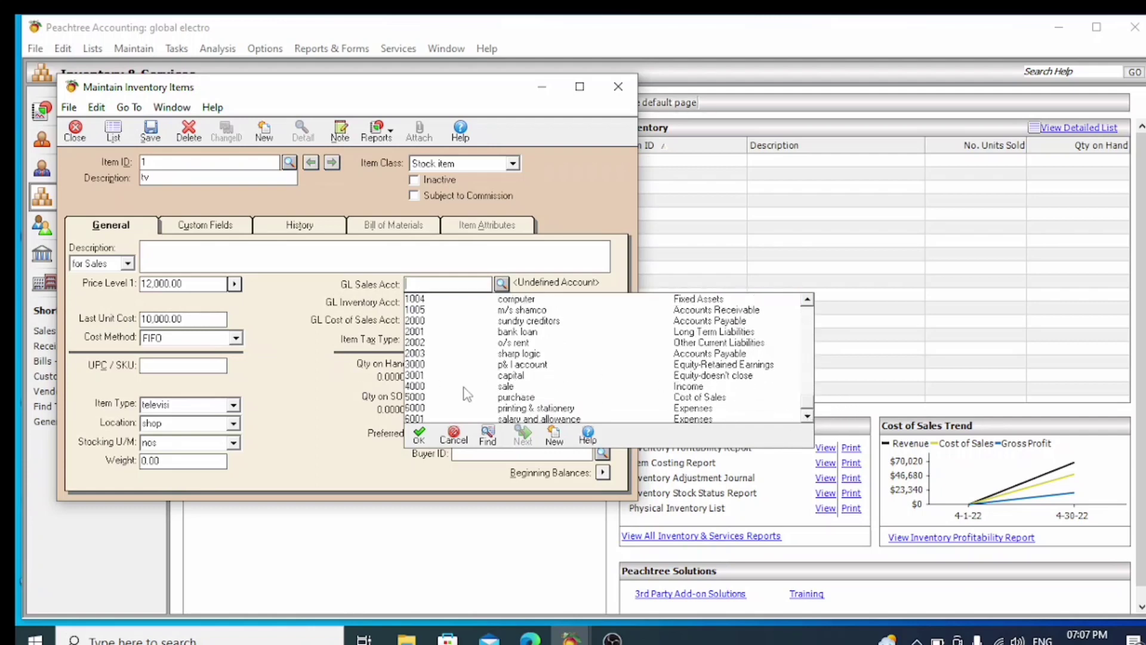
left_click(508, 393)
left_click(508, 394)
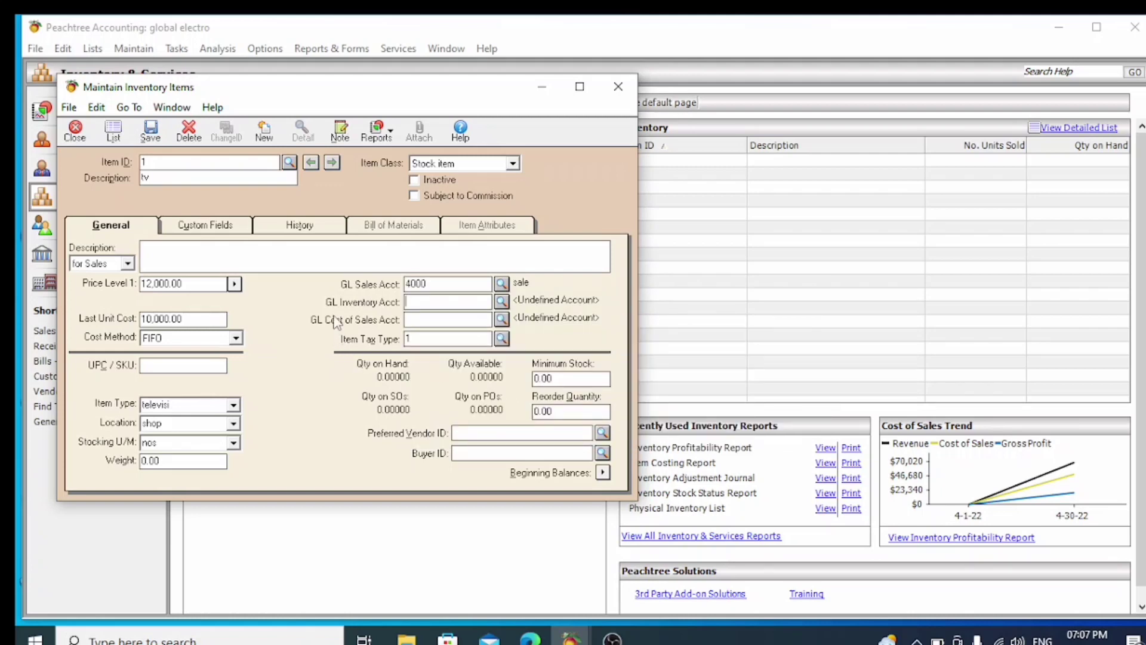
Step: Start a new general ledger account from the GL inventory account lookup, with ID 1006 and description inventory
left_click(501, 301)
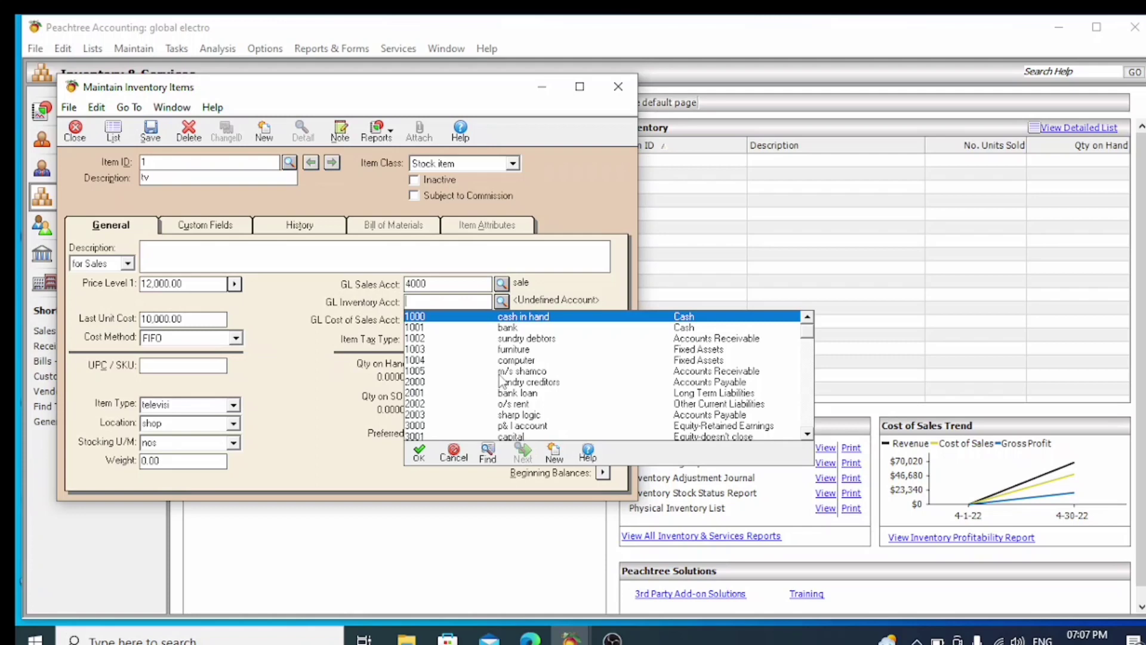
left_click(552, 457)
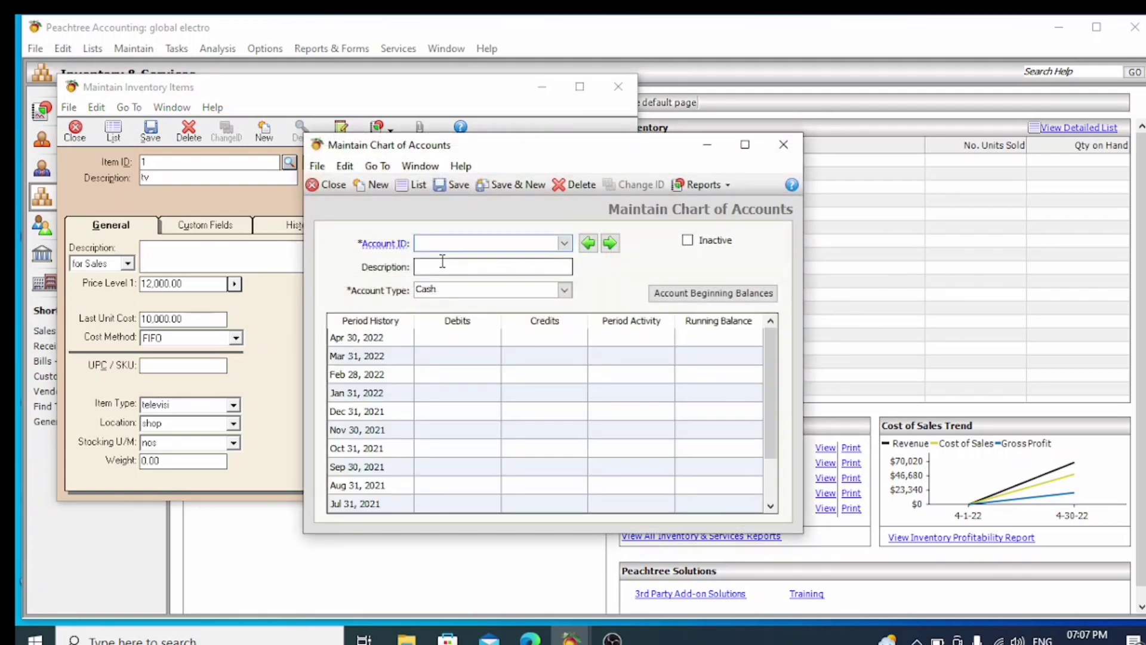
type("1006")
left_click(433, 268)
type("inv")
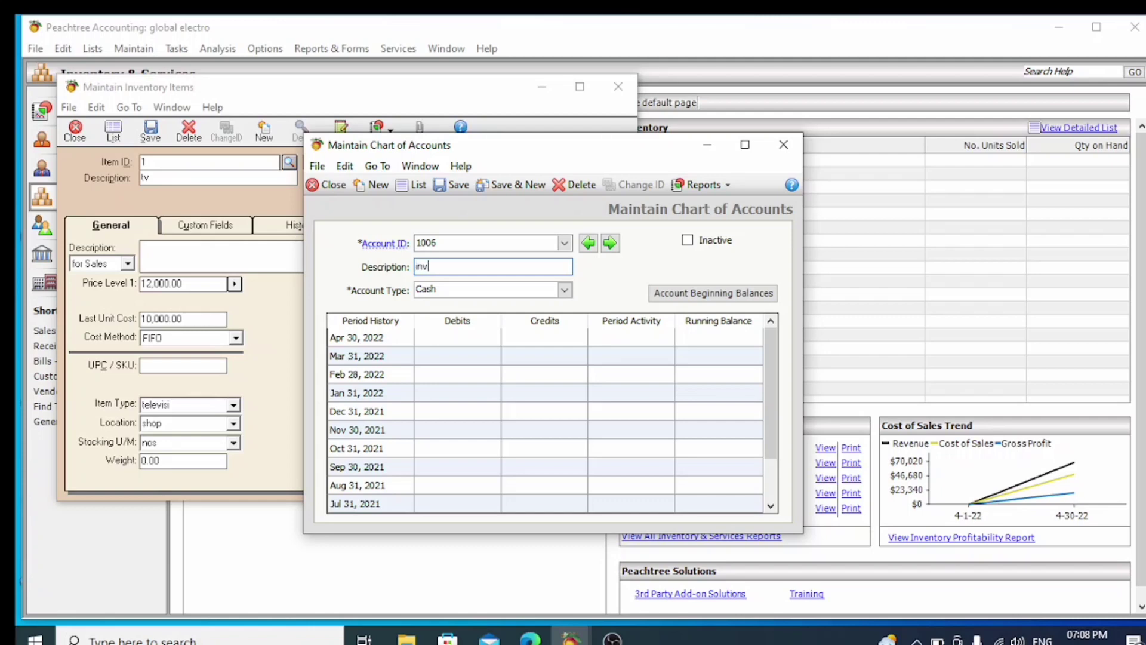
type("entory")
Step: Set the new account's type to Inventory, save it and close the chart of accounts window
left_click(564, 290)
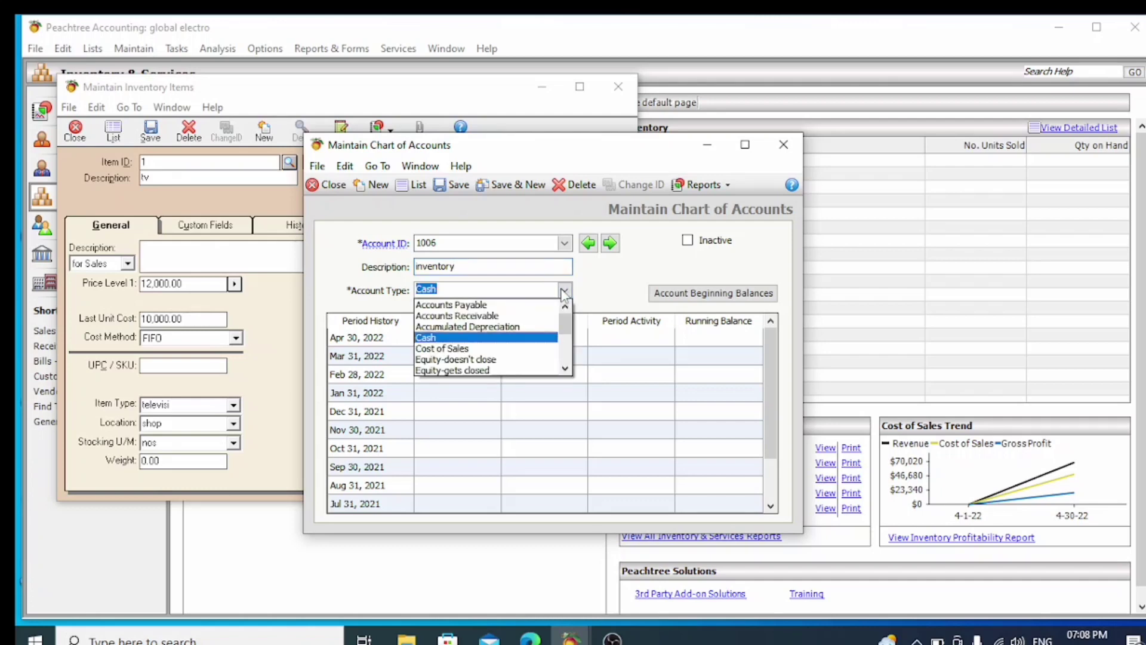
left_click(566, 370)
left_click(565, 369)
left_click(565, 369)
left_click(565, 370)
left_click(565, 370)
left_click(565, 370)
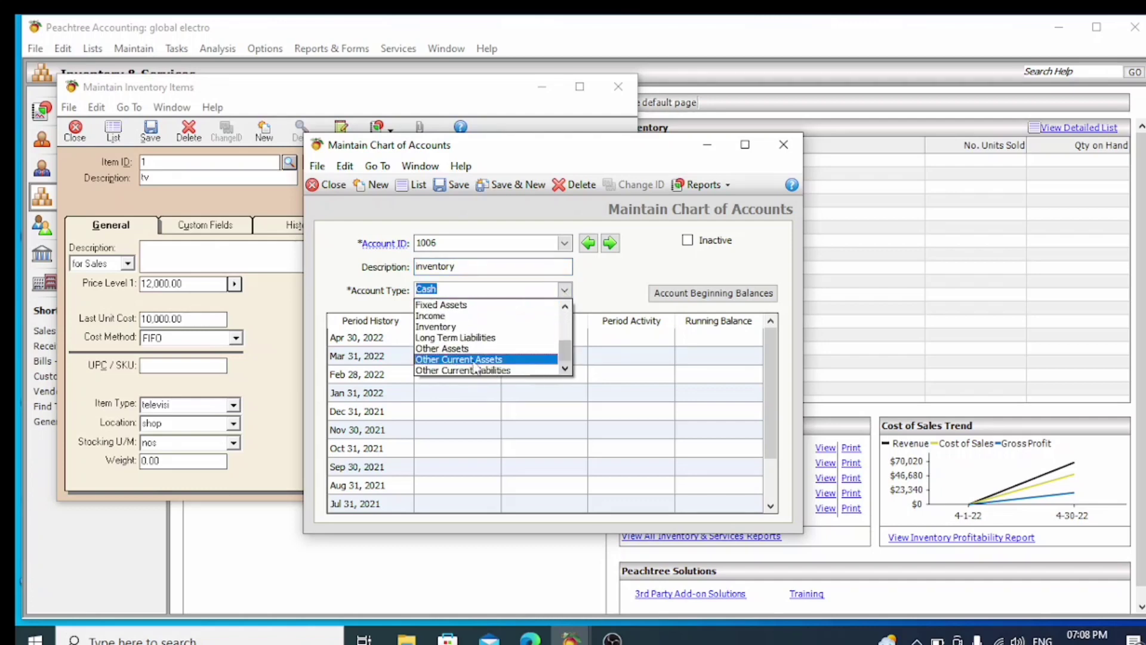
left_click(453, 327)
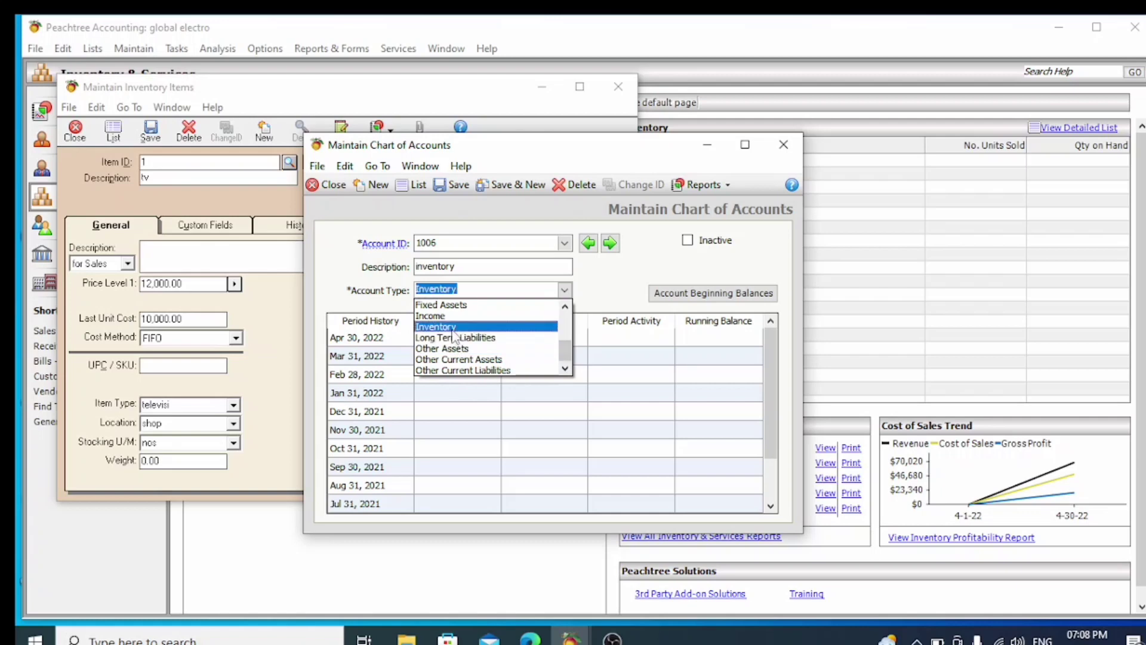
left_click(511, 180)
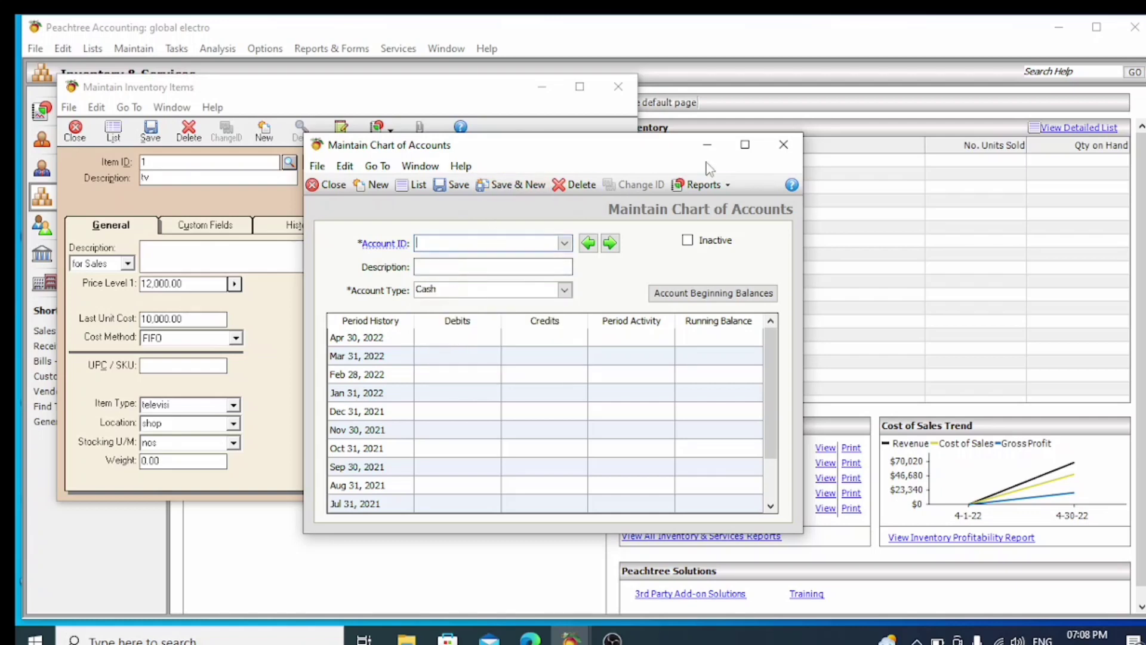
left_click(783, 145)
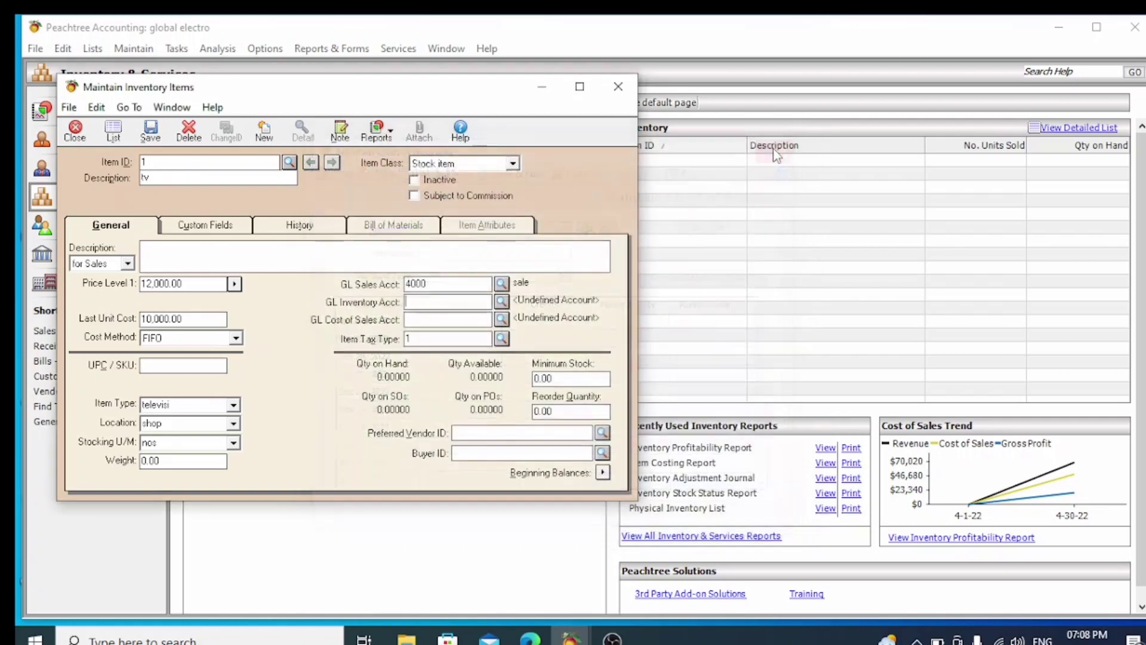
Step: Assign account 1006 (inventory) as the GL inventory account and account 5000 (purchase) as the GL cost of sales account
left_click(501, 302)
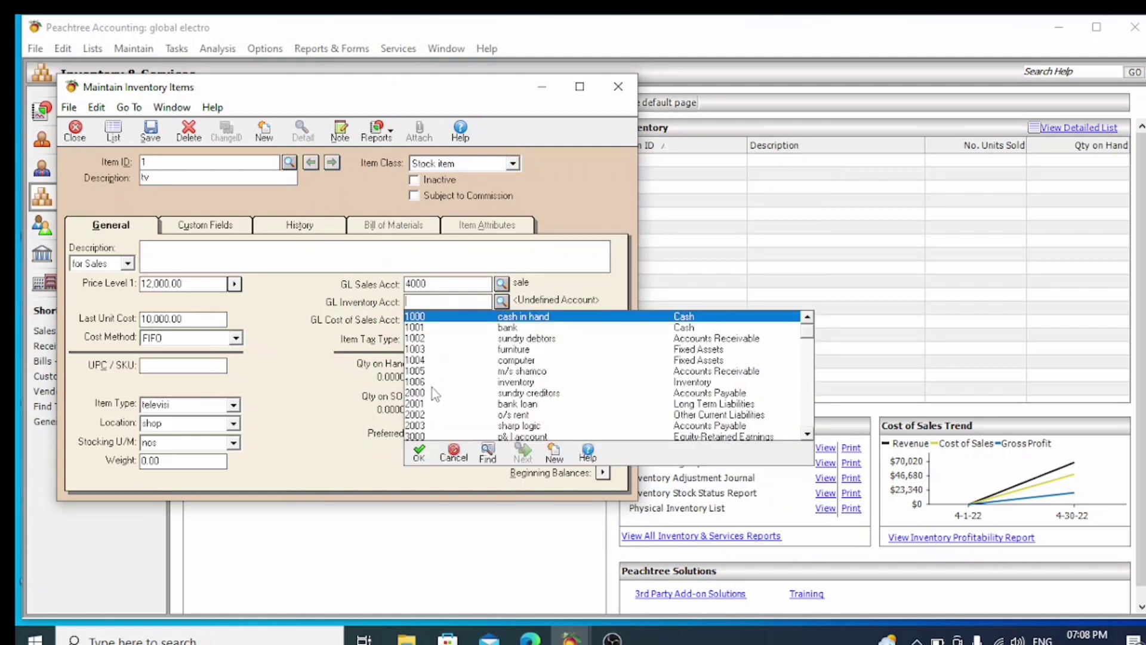
double_click(501, 384)
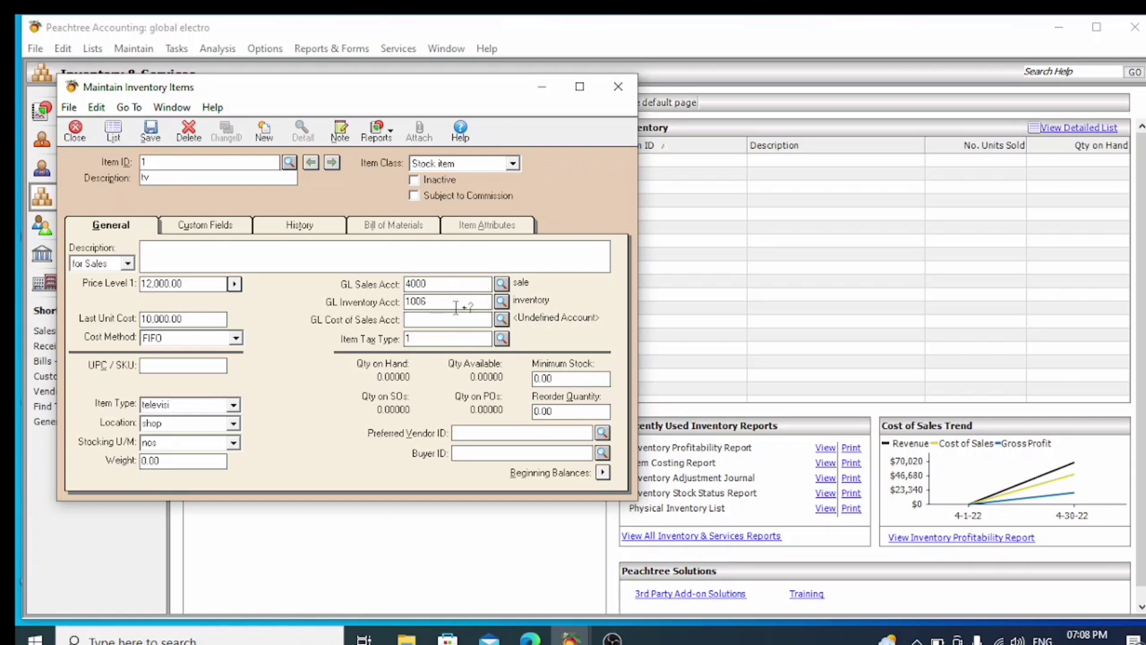
left_click(501, 318)
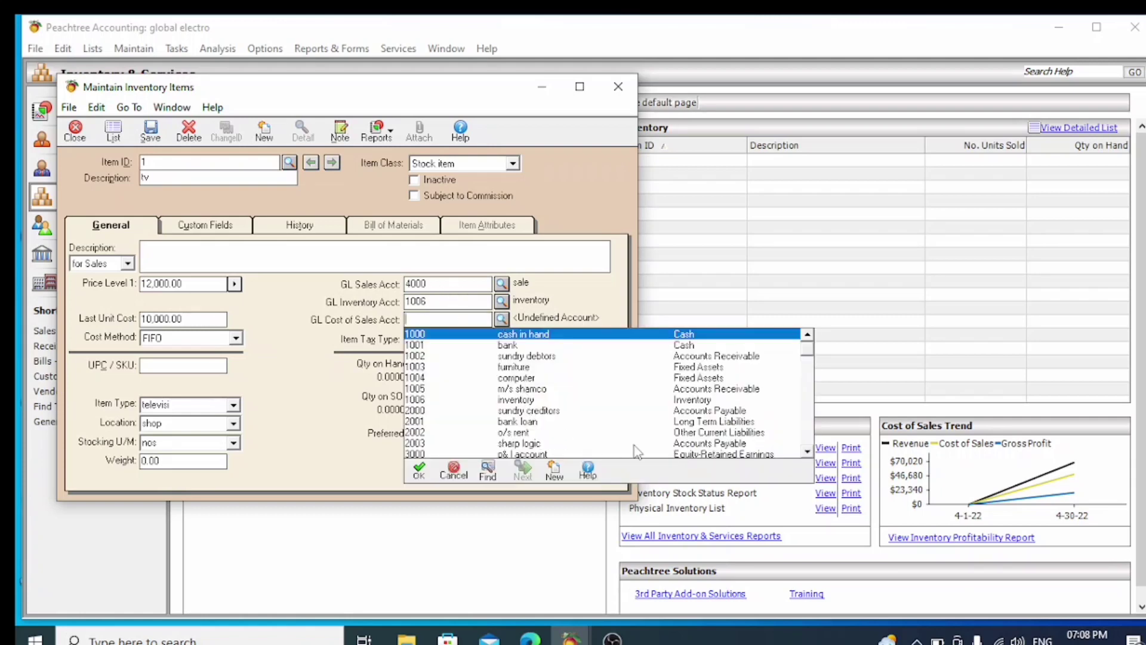
left_click(807, 452)
left_click(807, 453)
left_click(807, 452)
left_click(808, 453)
left_click(807, 452)
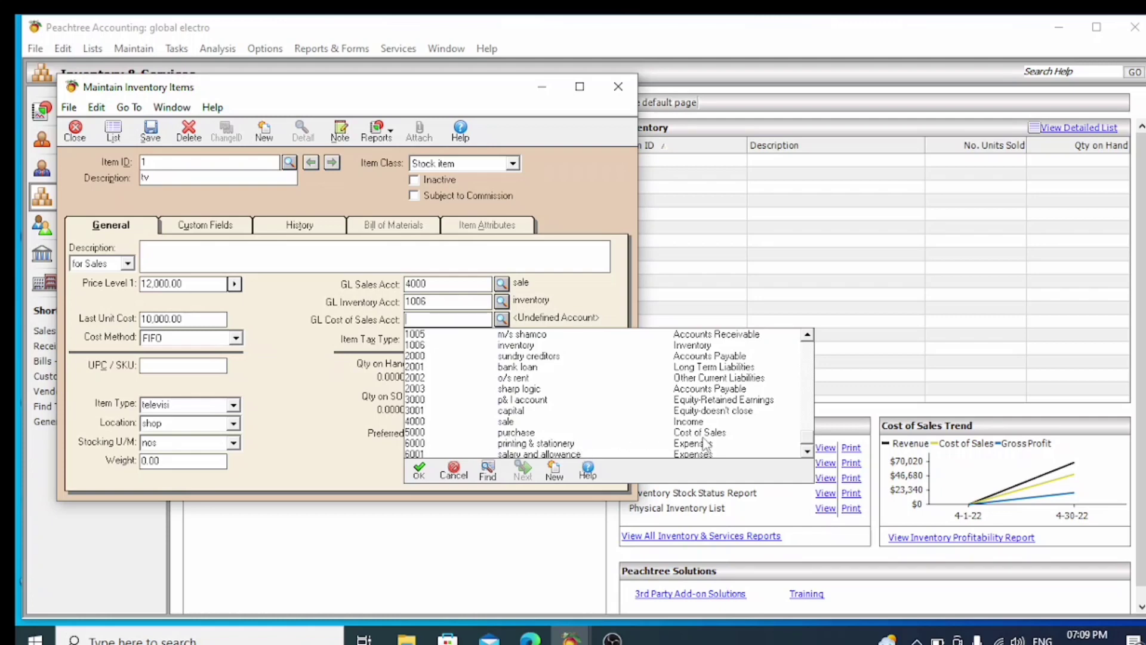
double_click(518, 431)
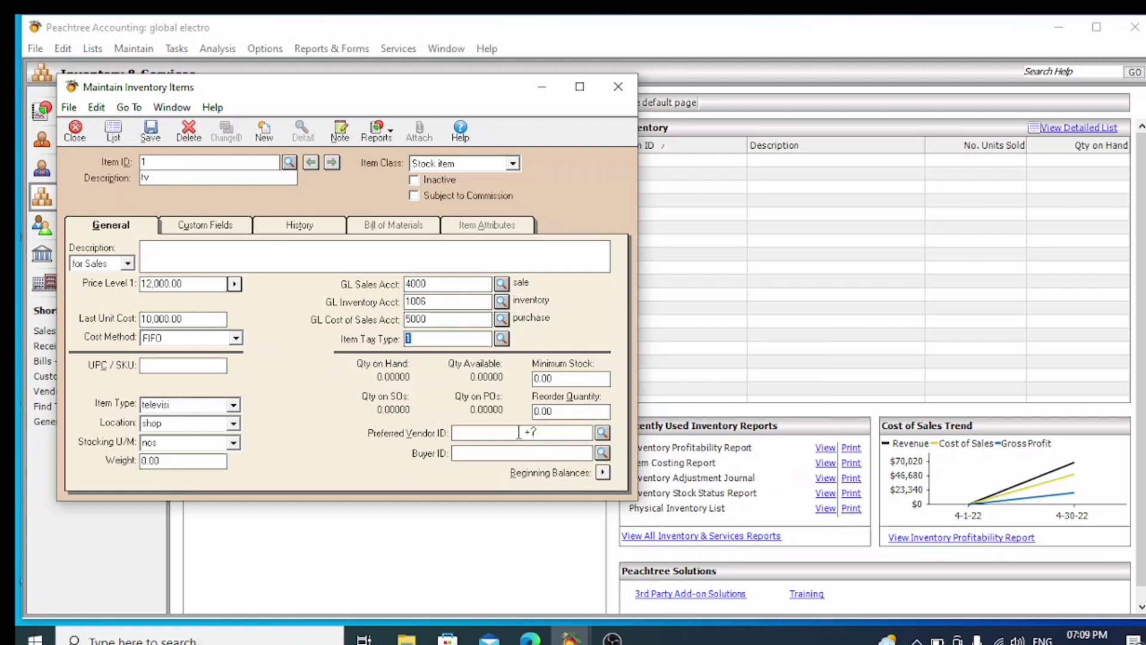
Step: Set the item's minimum stock to 100 and its reorder quantity to 50, leaving the preferred vendor and buyer blank
double_click(552, 380)
type("100")
left_click(552, 411)
double_click(552, 411)
type("50")
left_click(477, 438)
left_click(469, 455)
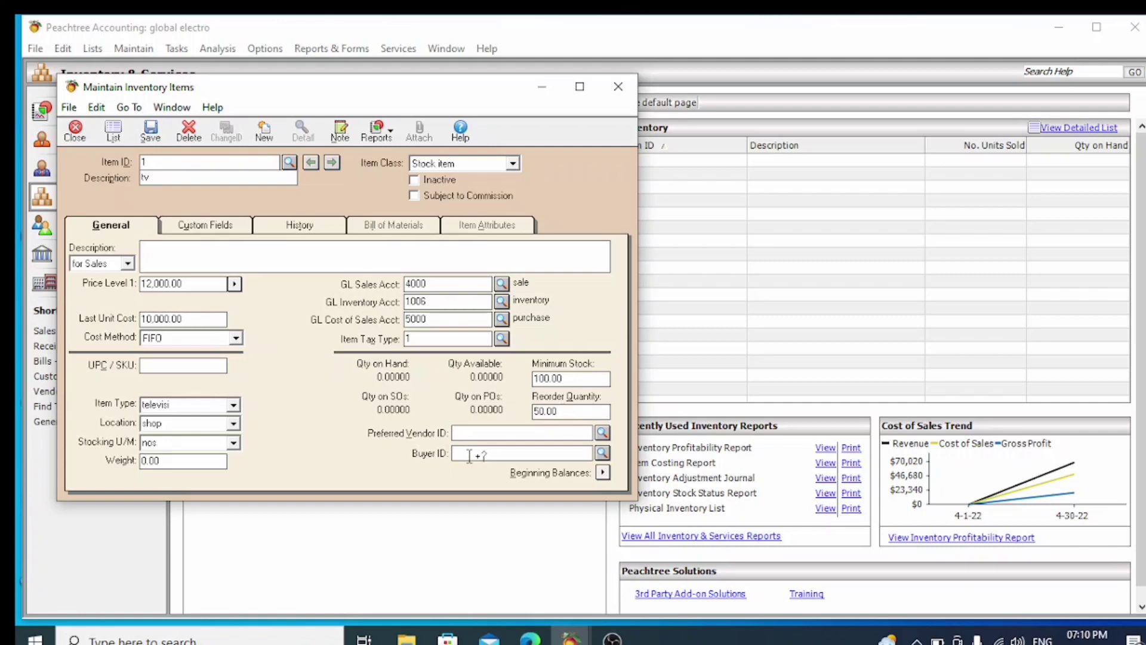
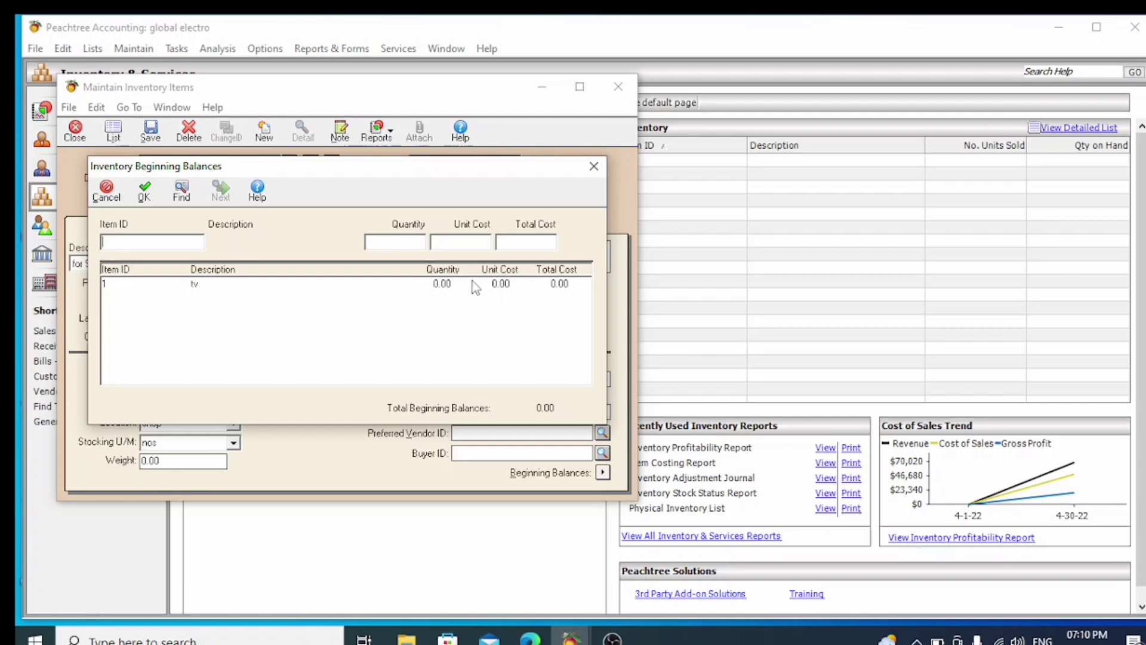
Step: Enter a beginning balance of 50 units at a unit cost of 10000 for the tv item, save the item and close its window
left_click(192, 286)
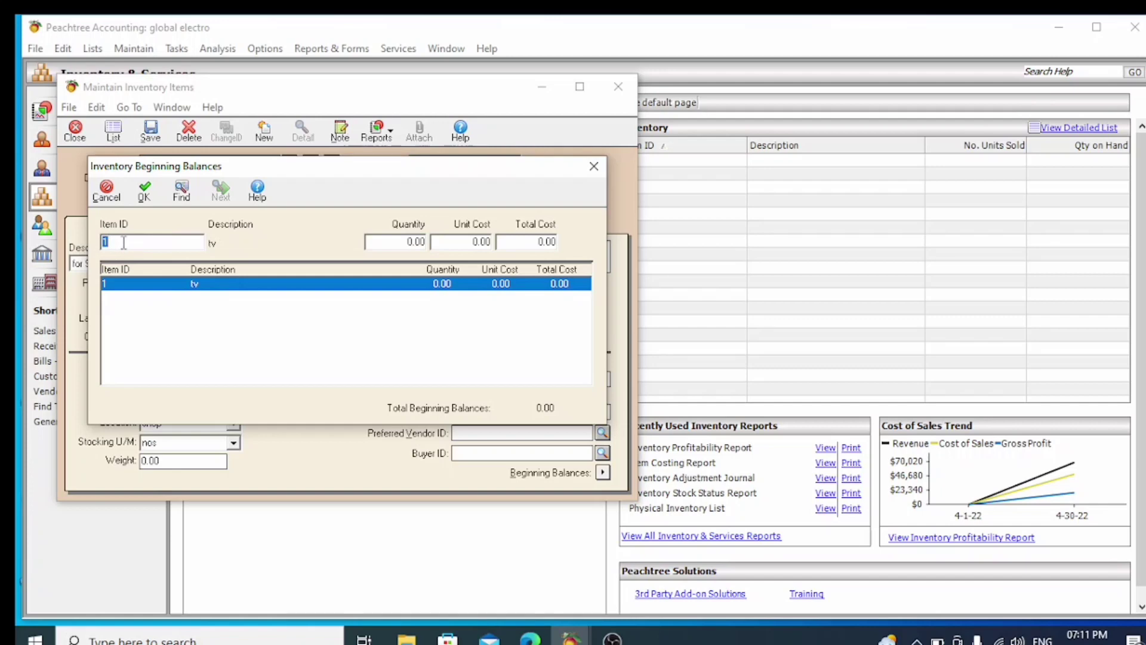
left_click(397, 241)
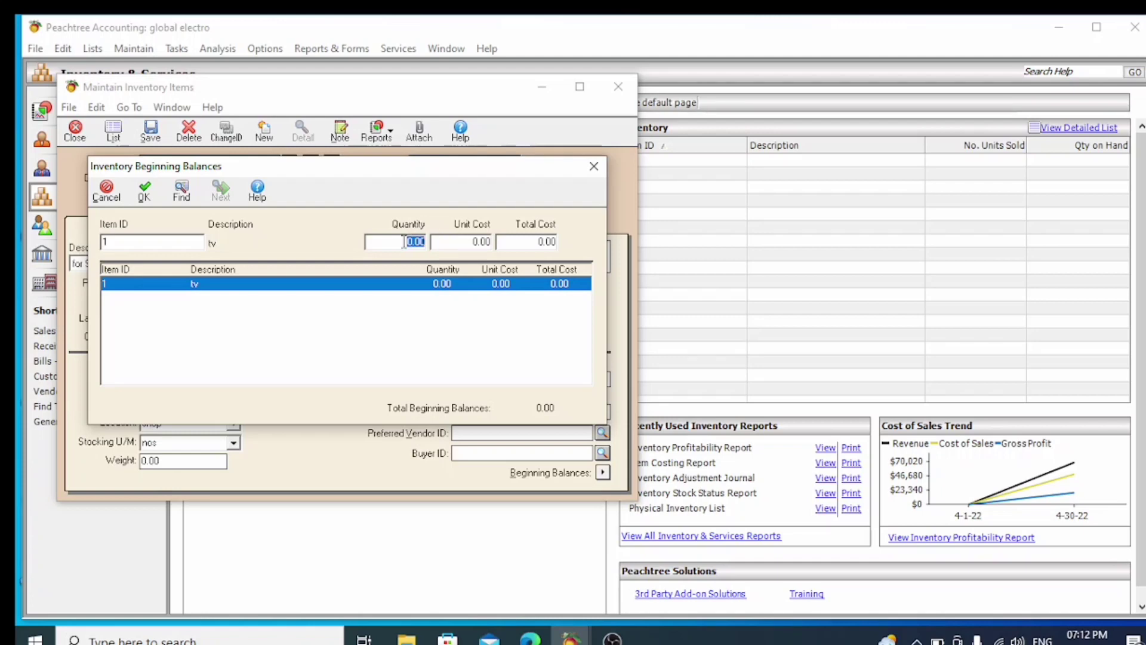
type("50")
left_click(476, 240)
left_click_drag(475, 241, 490, 241)
type("10000")
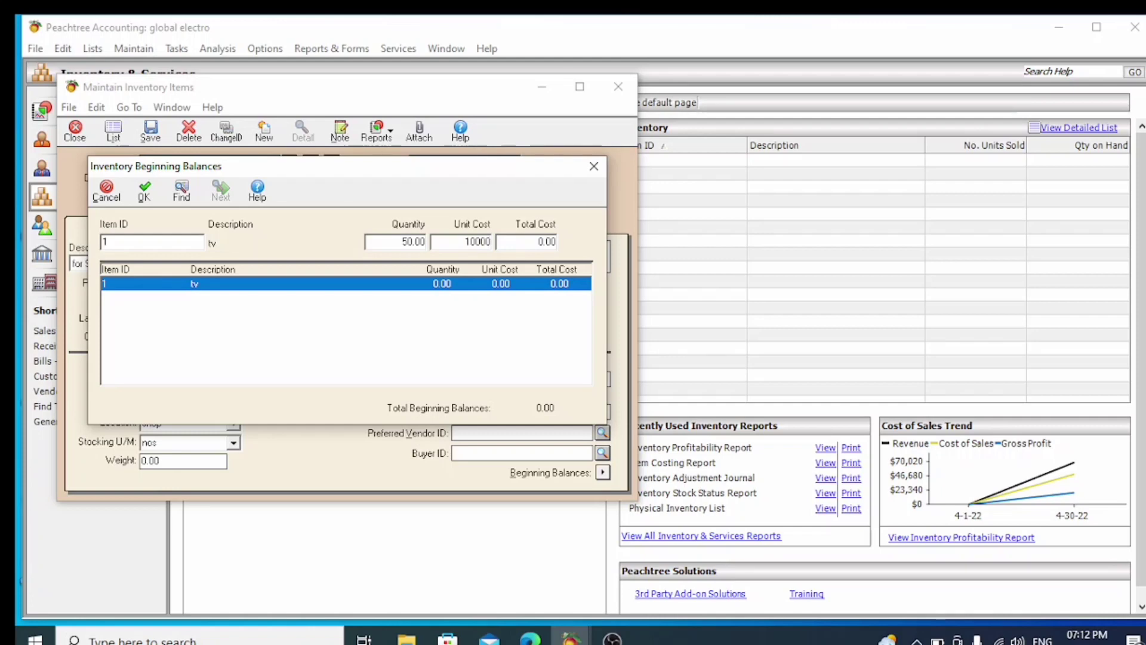
key("Tab")
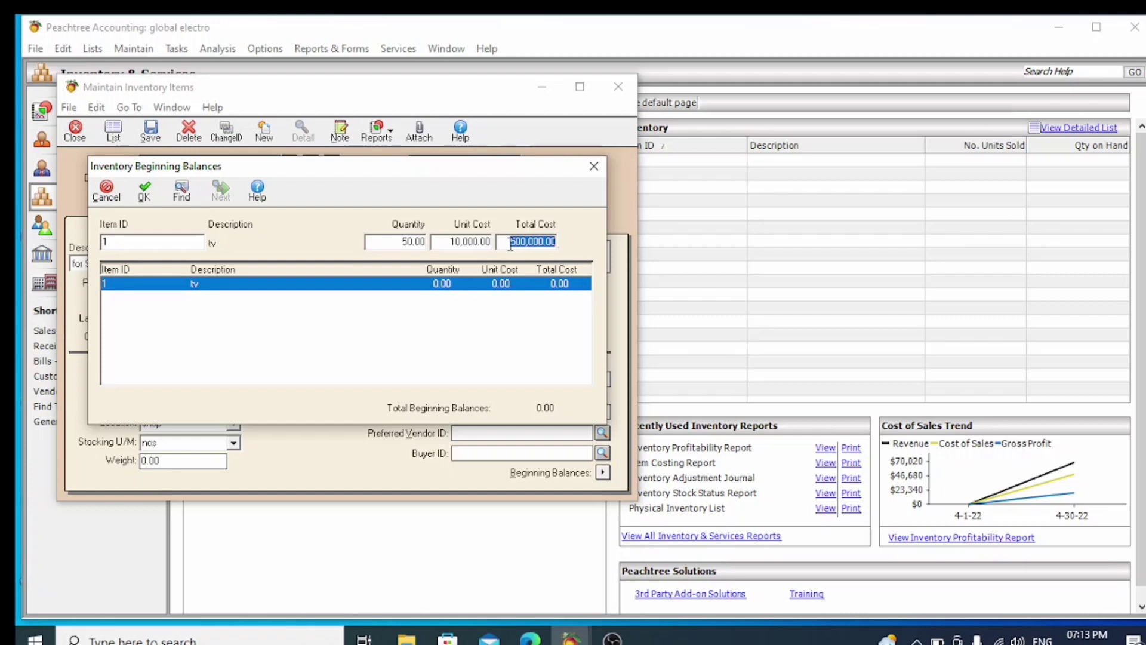
left_click(146, 194)
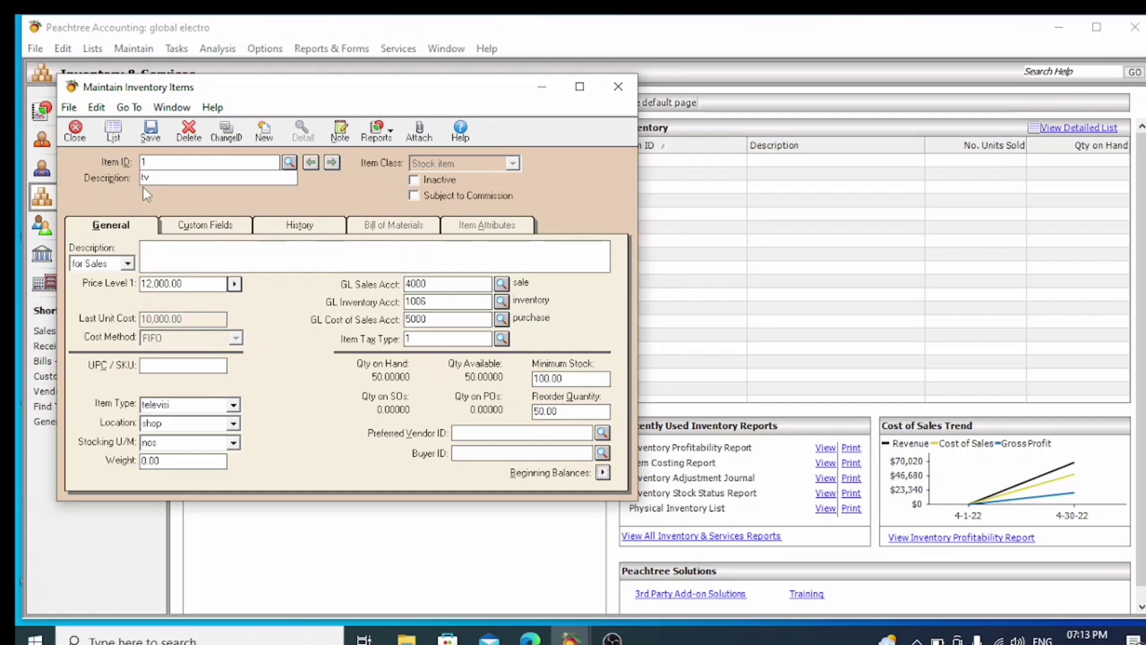
left_click(153, 133)
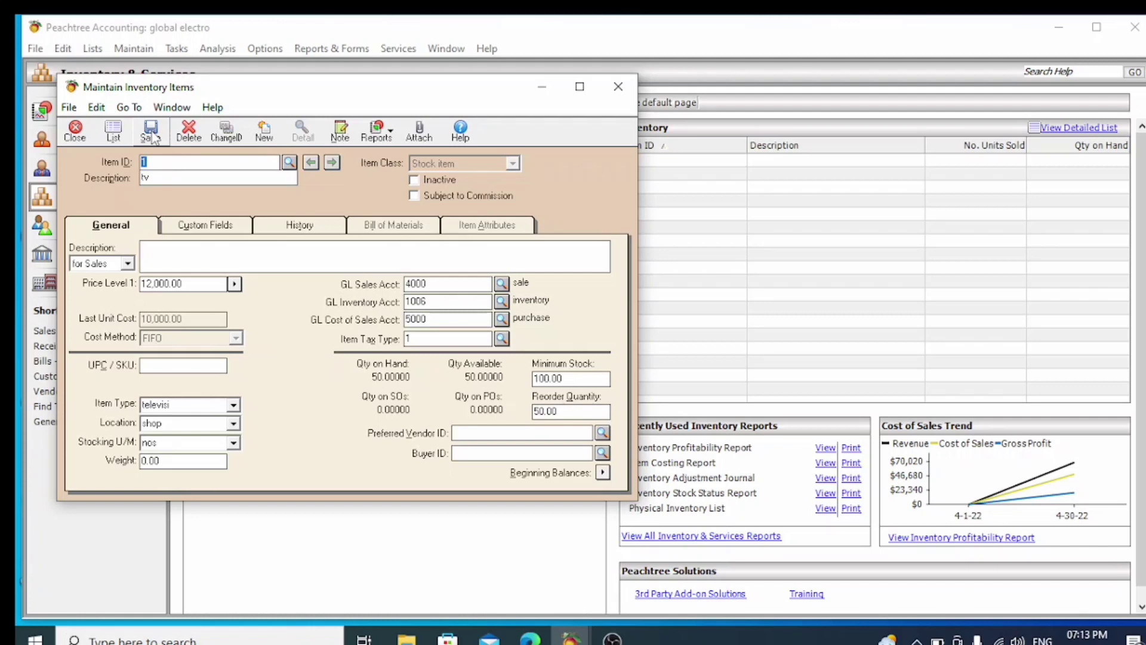
left_click(619, 88)
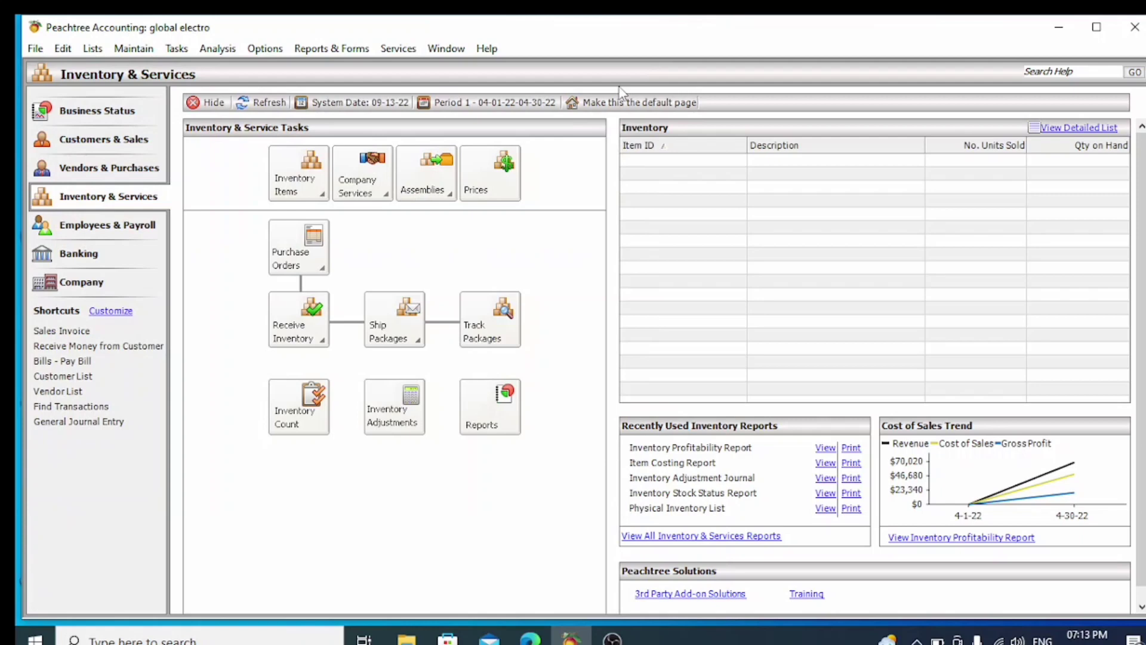
Step: Open the Item List from the inventory reports to check the tv item's record, and close the report
left_click(331, 49)
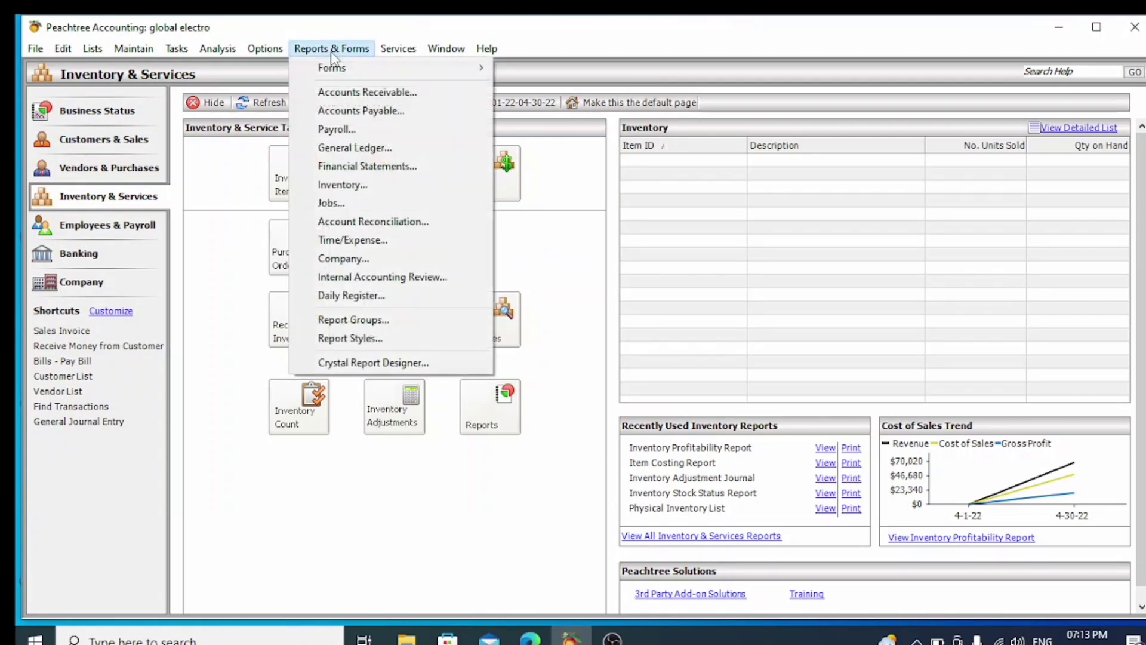
left_click(352, 190)
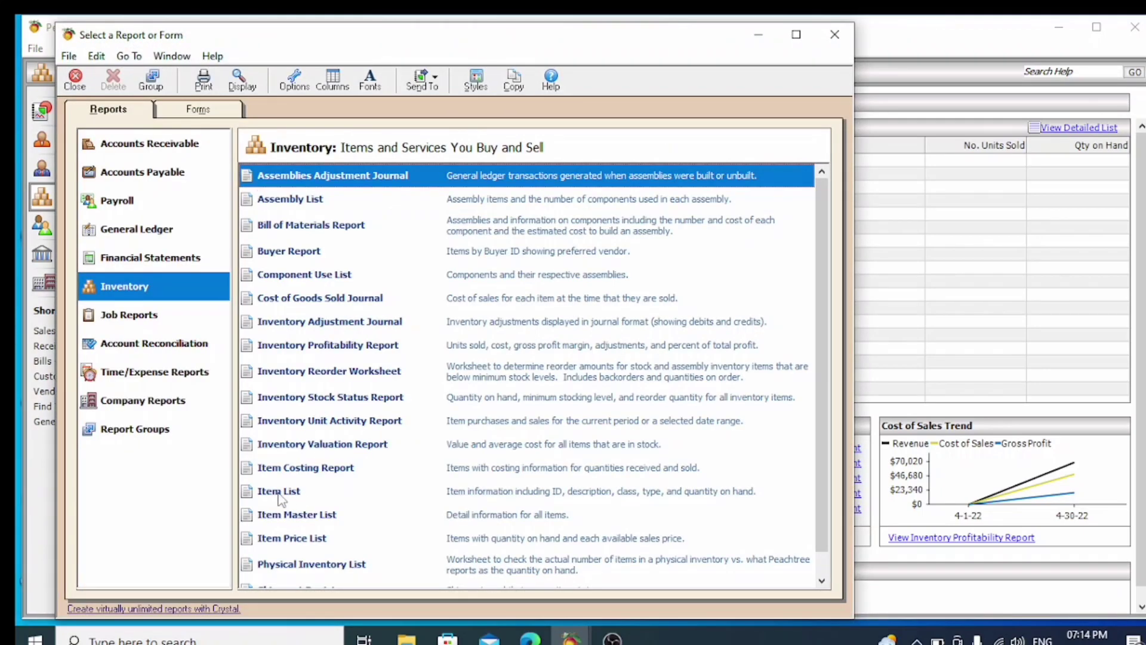
double_click(286, 491)
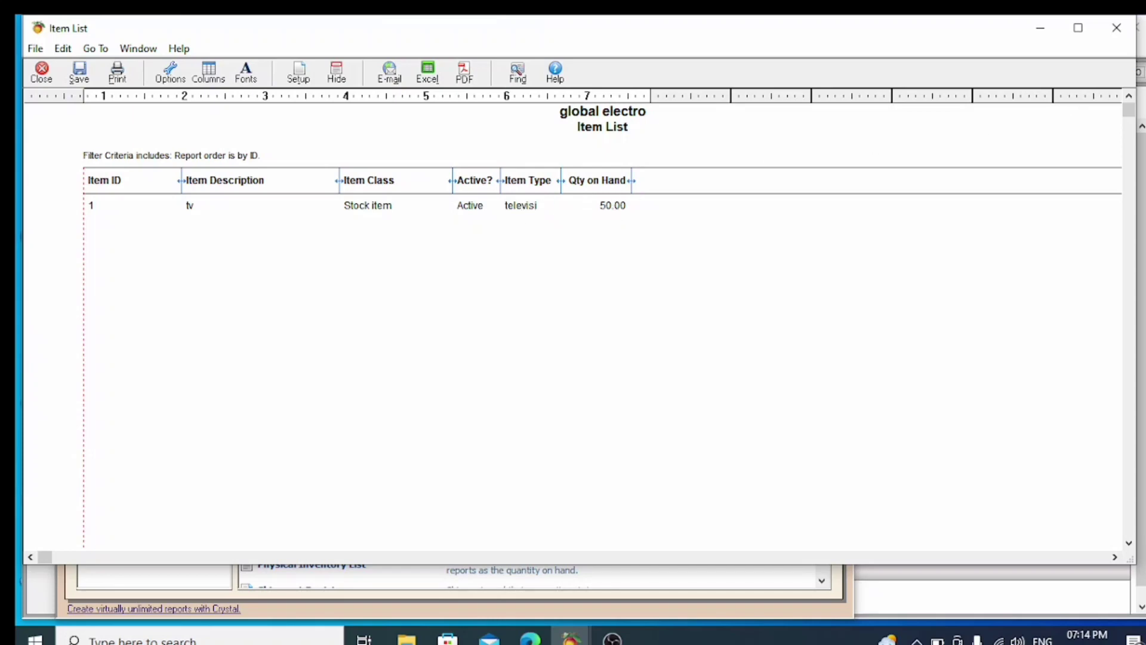
left_click(1117, 28)
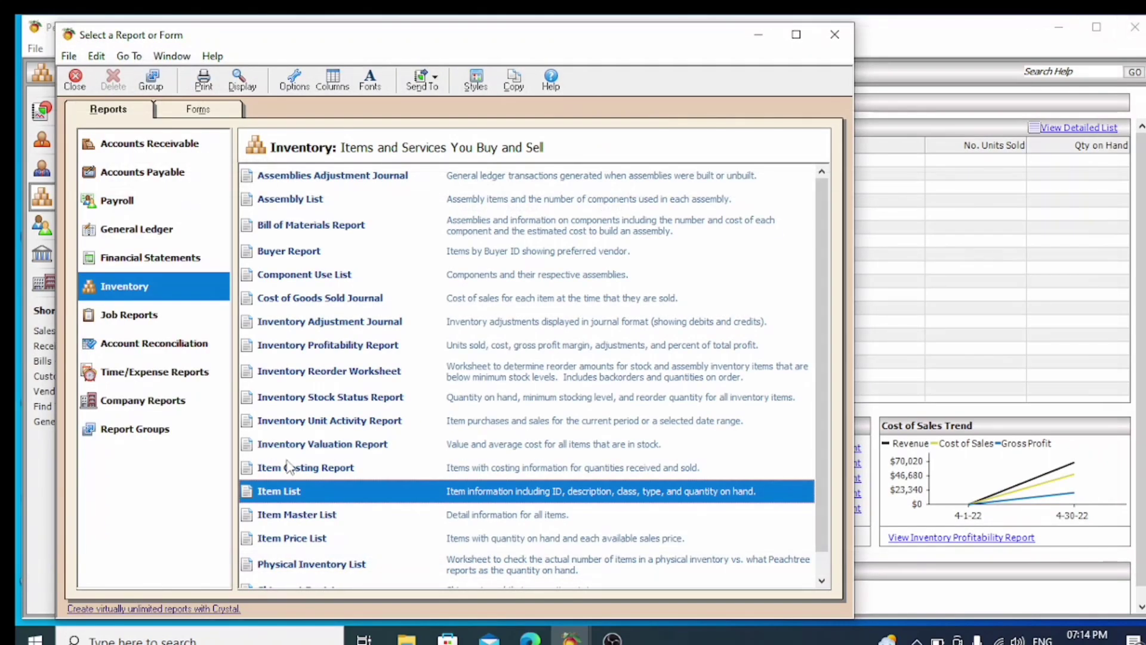
Step: View the Inventory Valuation Report to check the tv item's stock value, and close the report and the report selection window
double_click(340, 445)
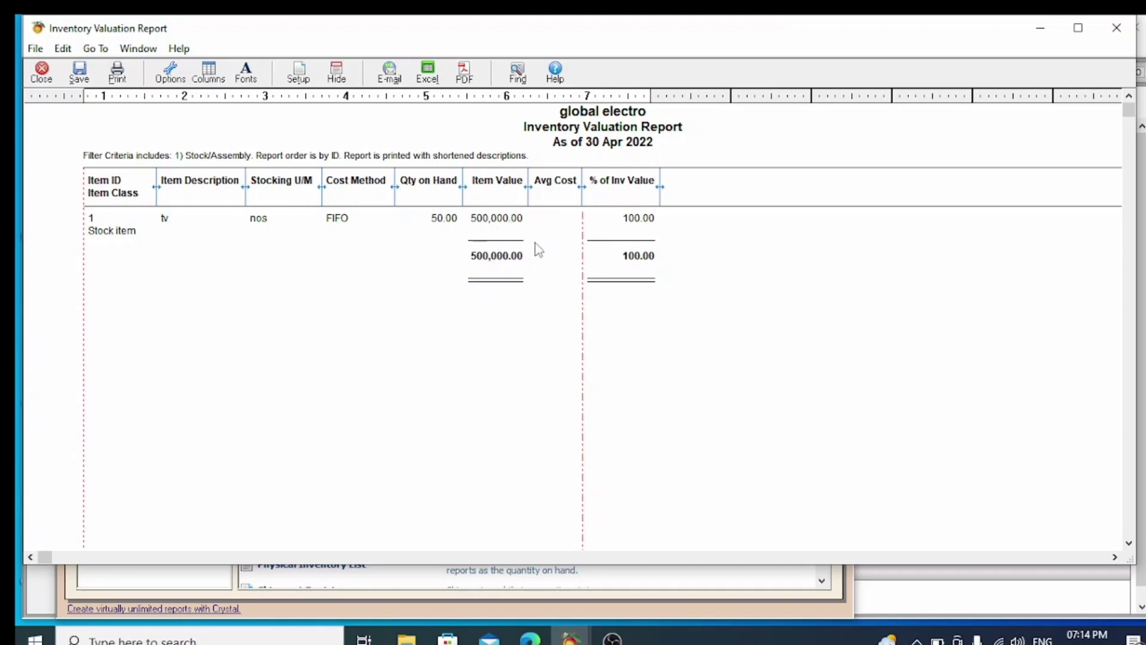
left_click(1111, 34)
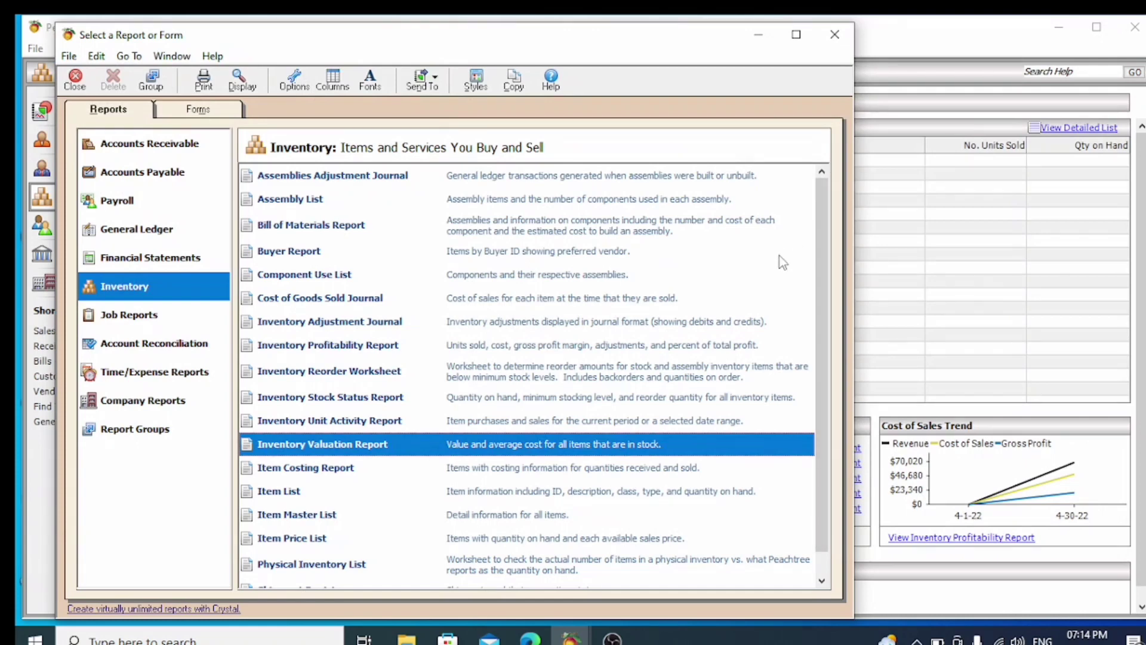
left_click(834, 34)
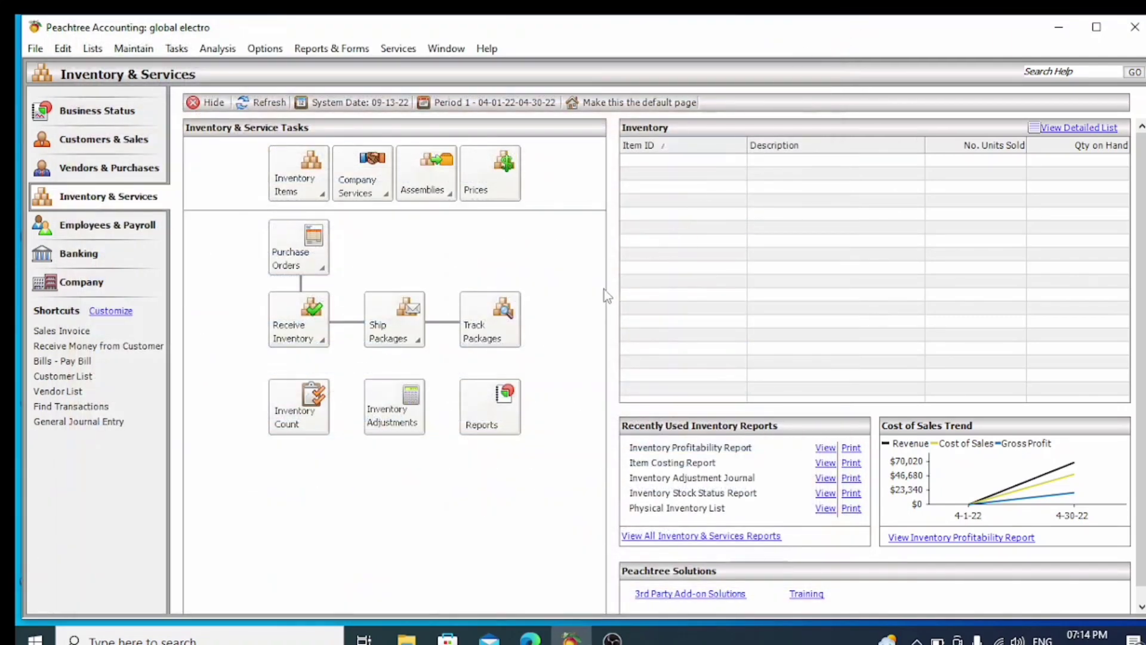